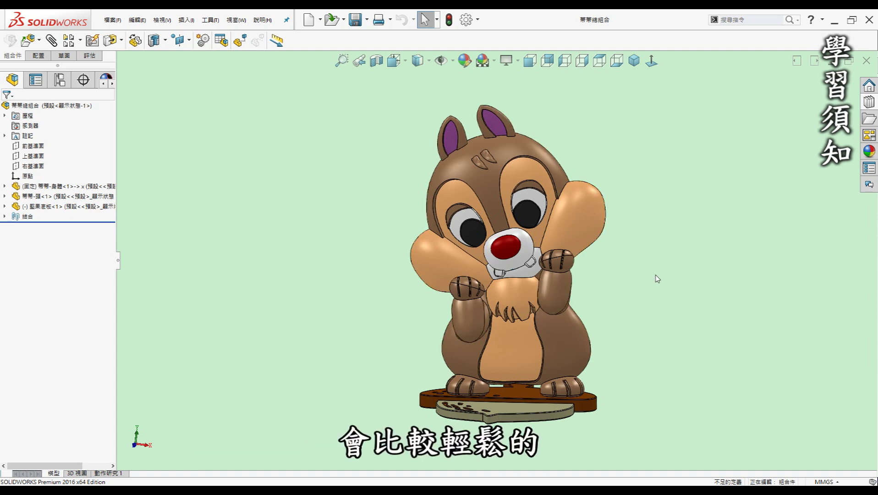
Show the assembled chipmunk figurine from the front view.
key("ctrl+1")
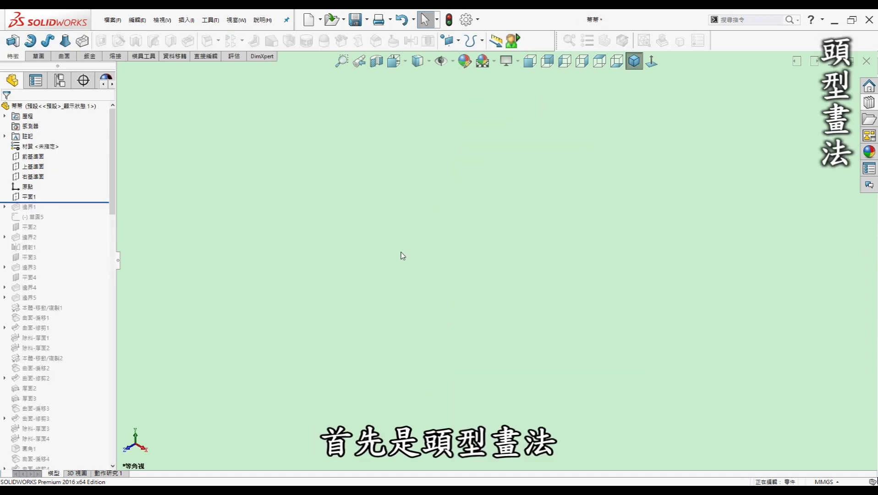
Roll back to below 邊界1 and show sketch 草圖1 with its reference photo.
left_click(84, 202)
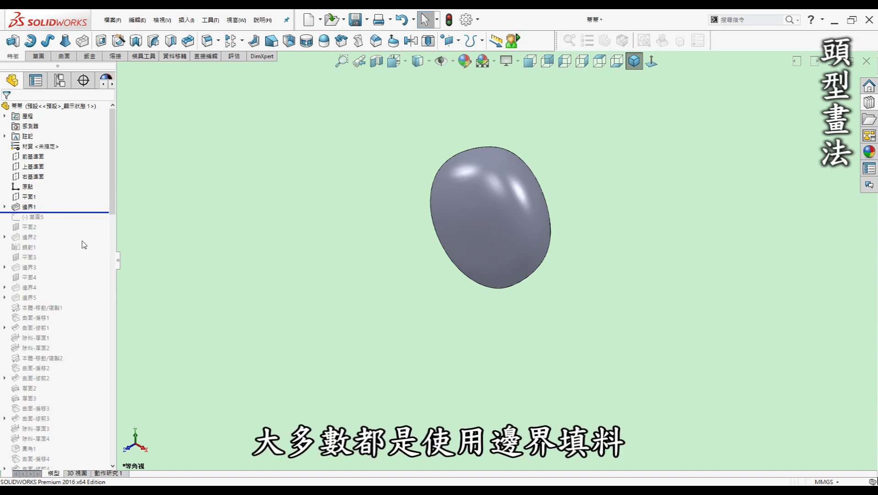
left_click(7, 207)
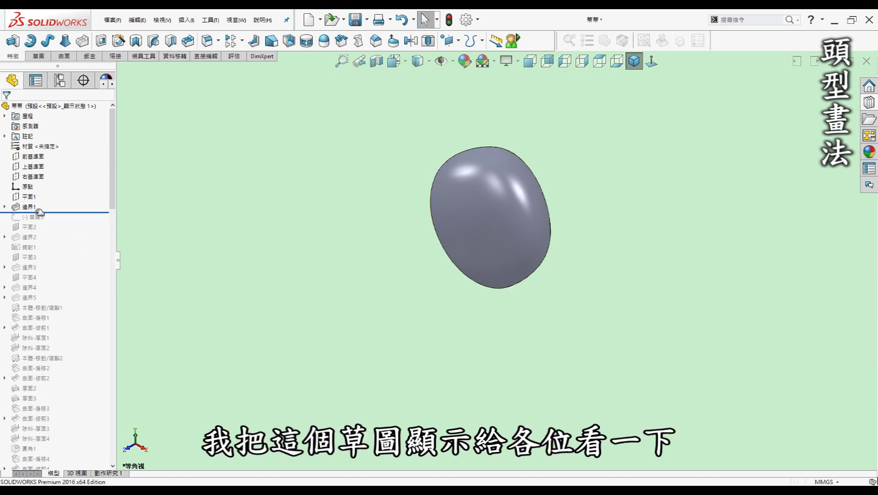
left_click(43, 218)
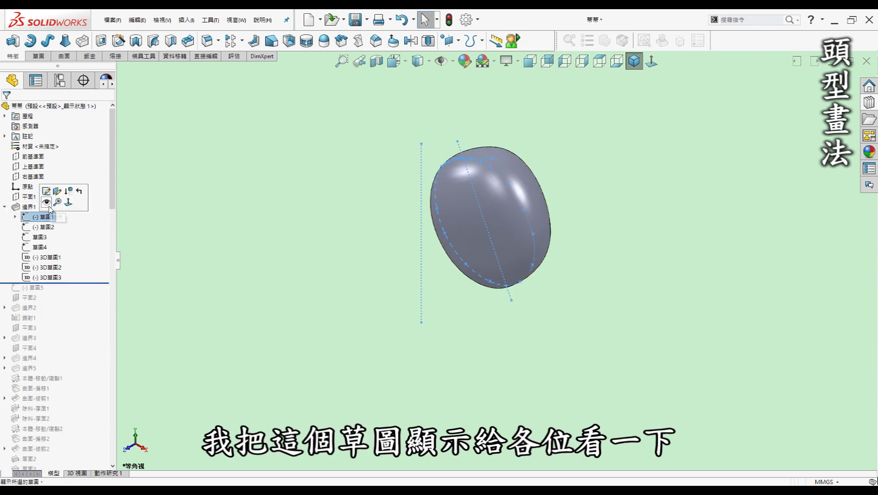
left_click(49, 207)
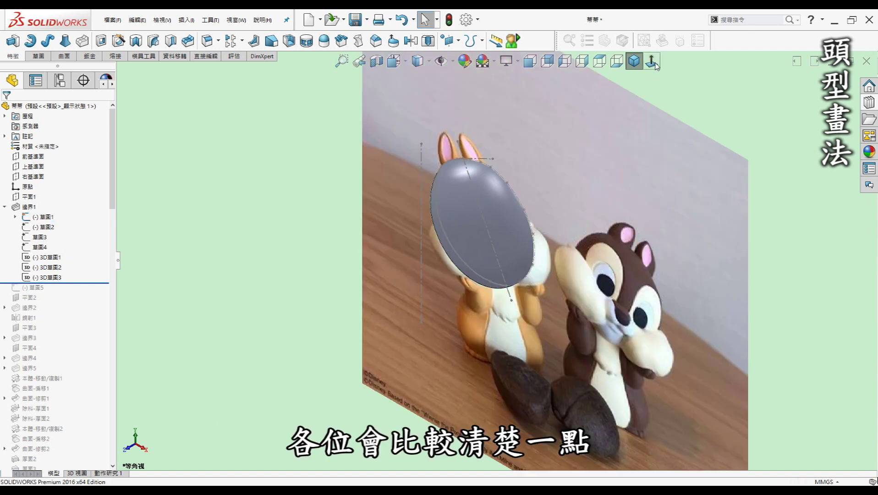
View the reference photo from the front and in 3D, then hide 草圖1.
left_click(531, 64)
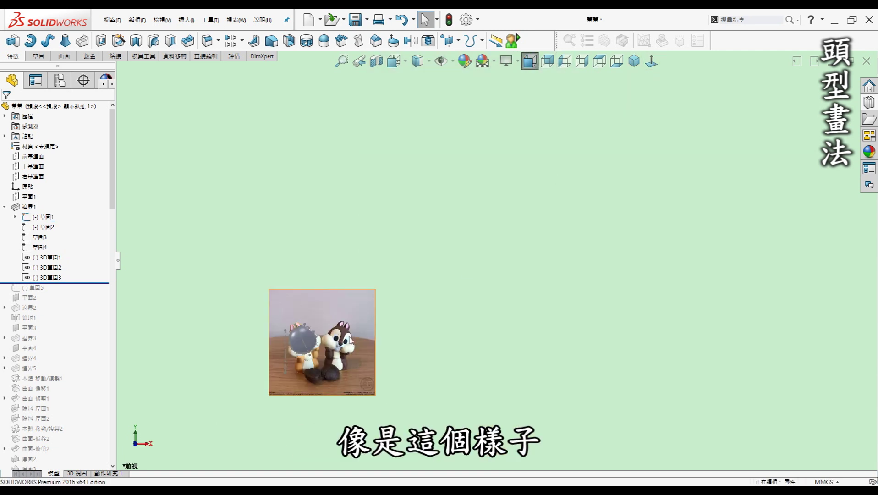
scroll(294, 346, "down", 3)
scroll(311, 340, "down", 3)
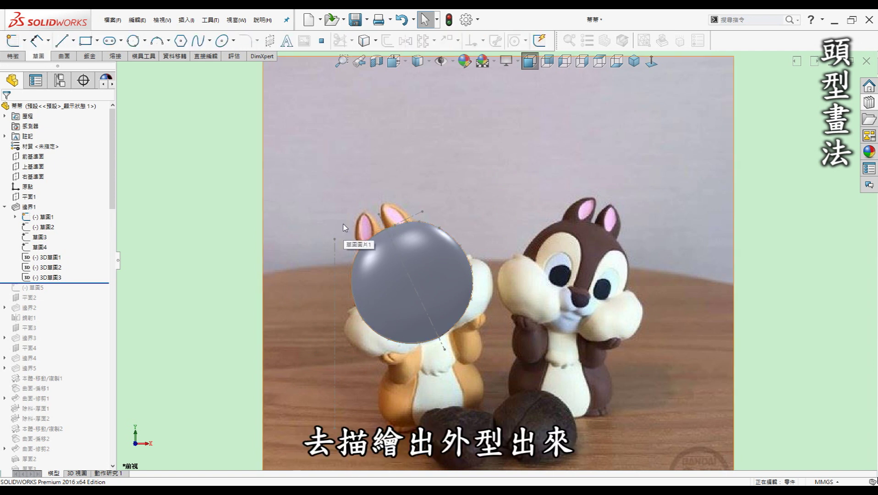
scroll(206, 212, "up", 1)
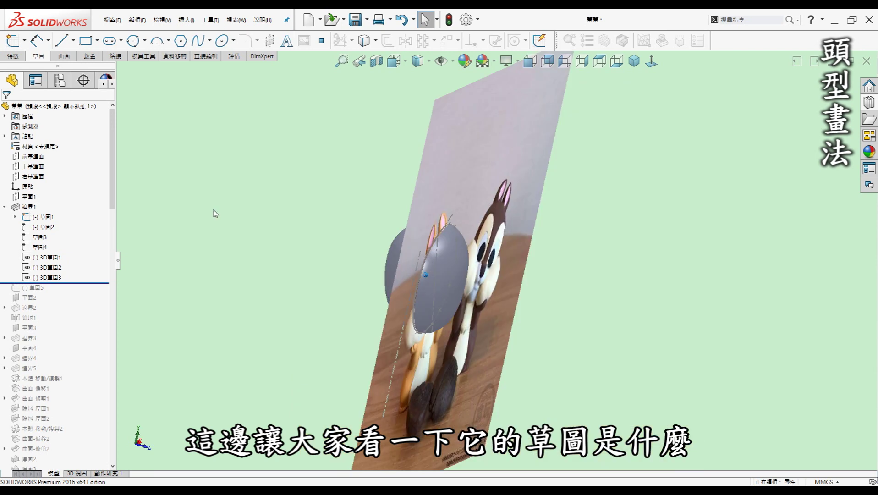
middle_click_drag(208, 219, 40, 232)
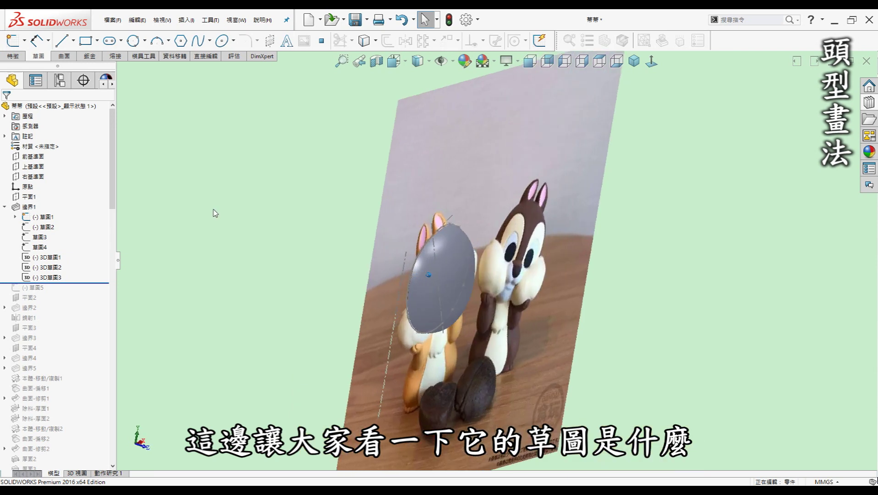
left_click(42, 219)
left_click(54, 206)
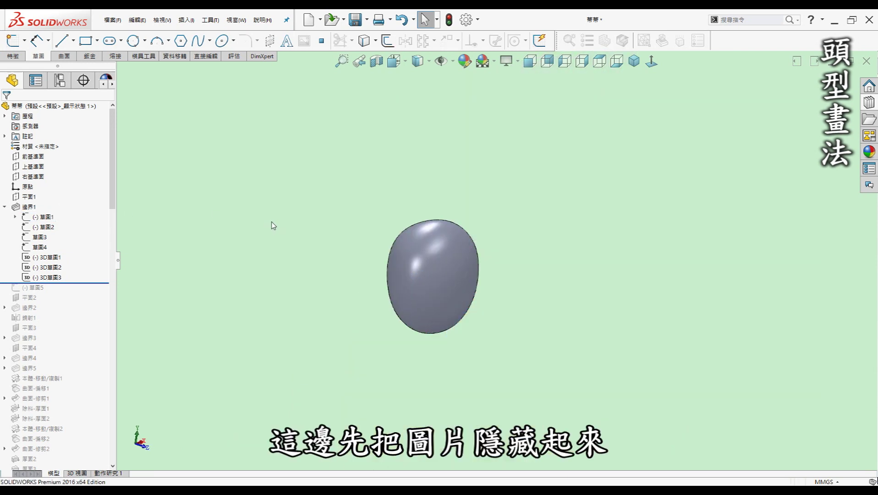
Select 邊界1's sketches to reveal the head's profile curves.
left_click(44, 219)
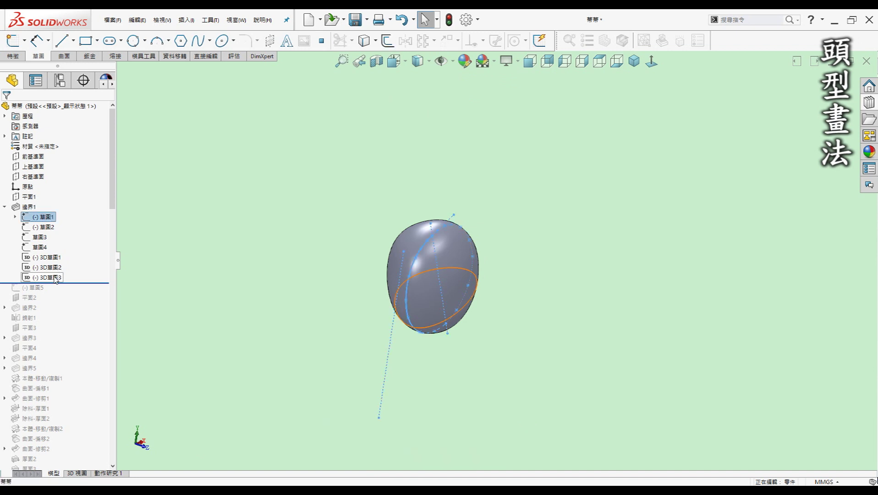
middle_click_drag(474, 302, 476, 275)
scroll(476, 275, "down", 3)
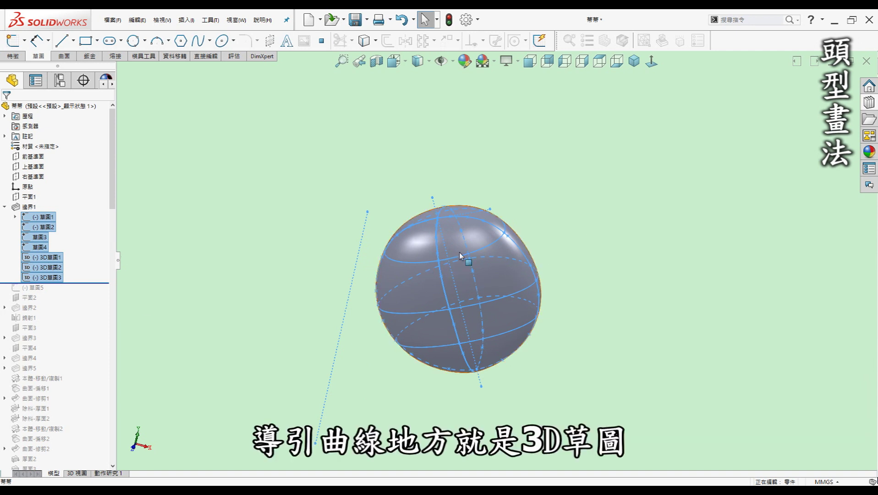
left_click(596, 218)
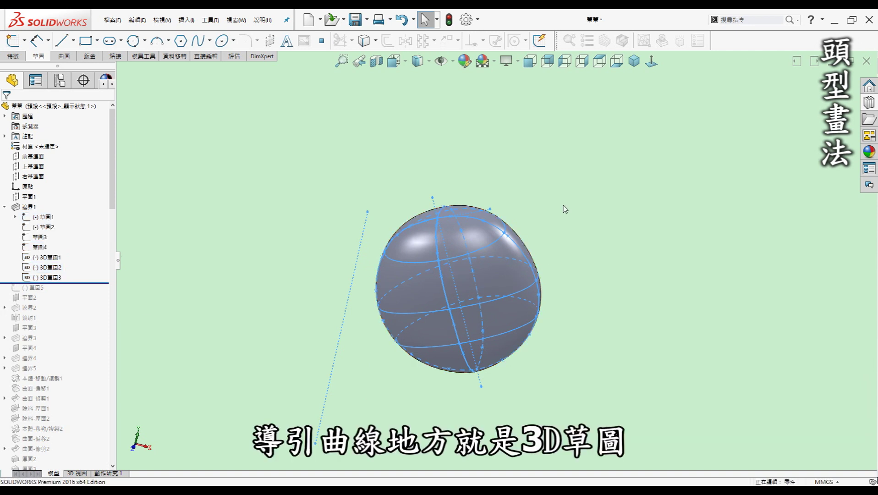
View the head normal to the Front Plane and orbit to inspect its curve grid.
left_click(33, 156)
left_click(44, 142)
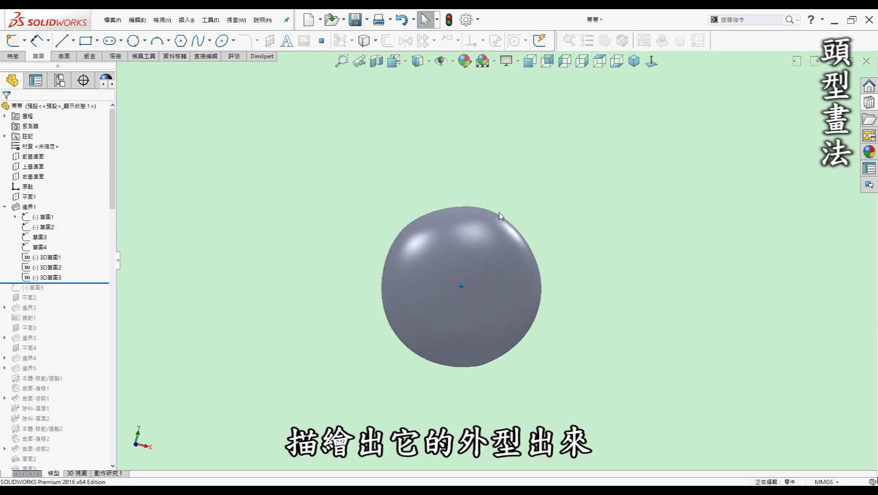
middle_click_drag(499, 212, 401, 216)
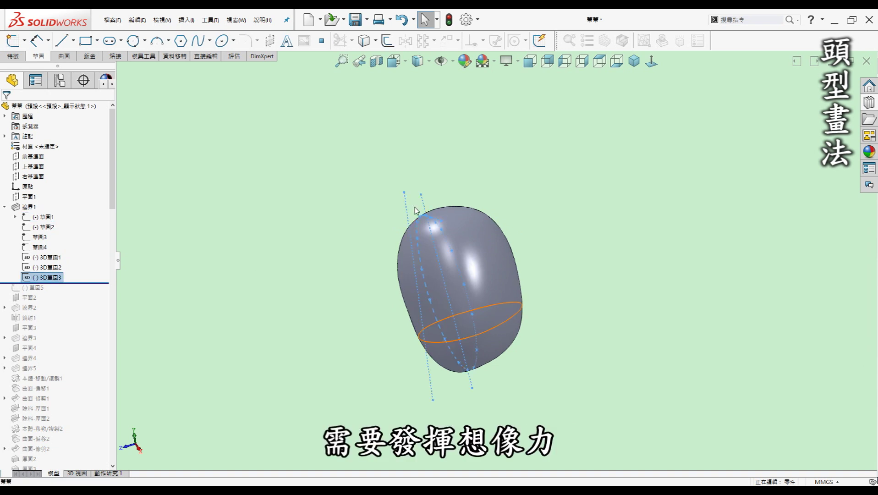
left_click(55, 277, "shift")
middle_click_drag(538, 229, 574, 237)
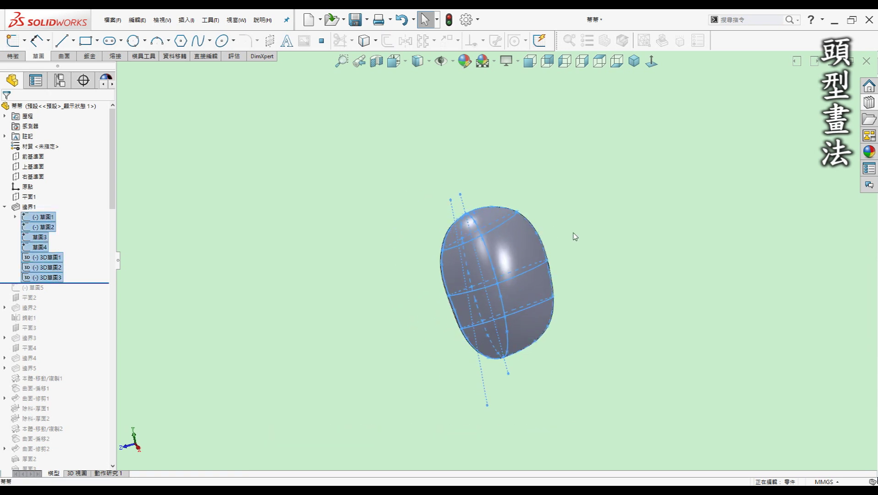
mouse_move(543, 302)
middle_mouse_down()
mouse_move(550, 310)
mouse_move(530, 323)
mouse_move(484, 317)
middle_mouse_up()
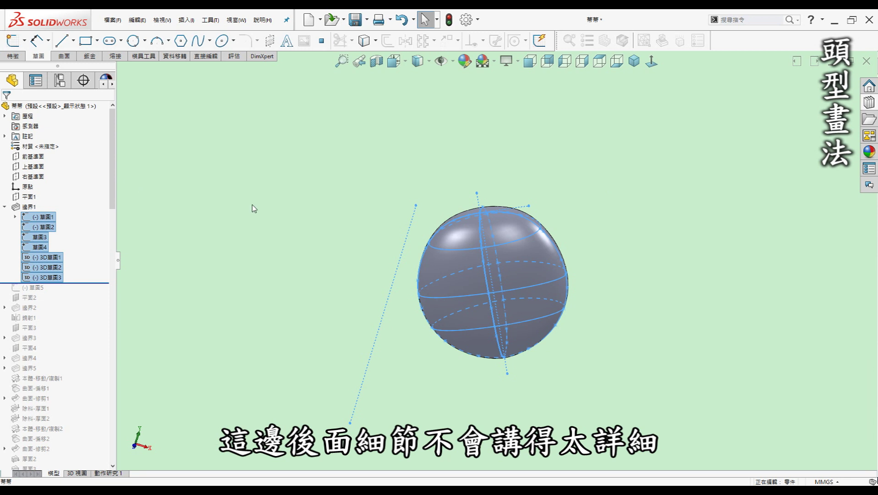
left_click(265, 199)
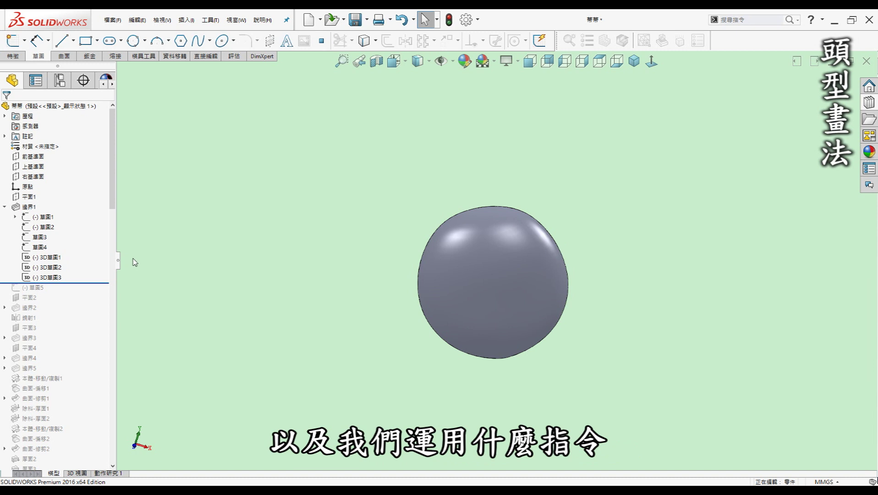
left_click(5, 206)
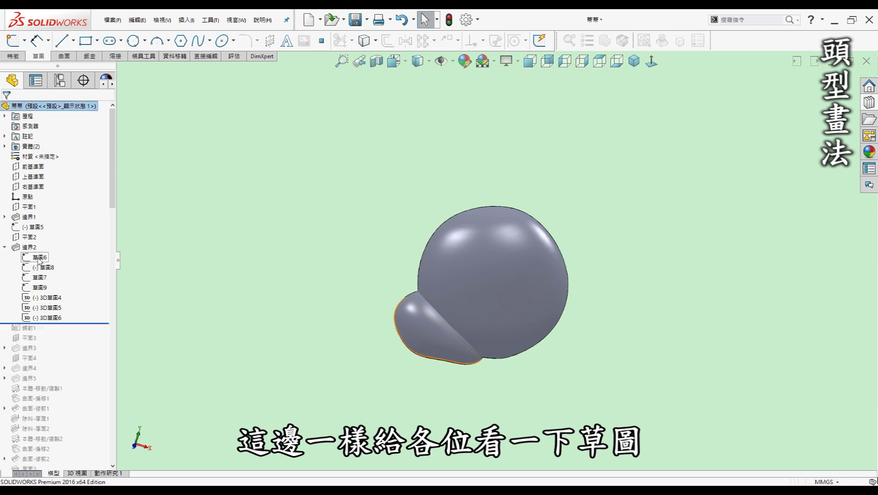
Select 邊界2's sketches and orbit to inspect the side bulge.
left_click(39, 257)
left_click(46, 317, "shift")
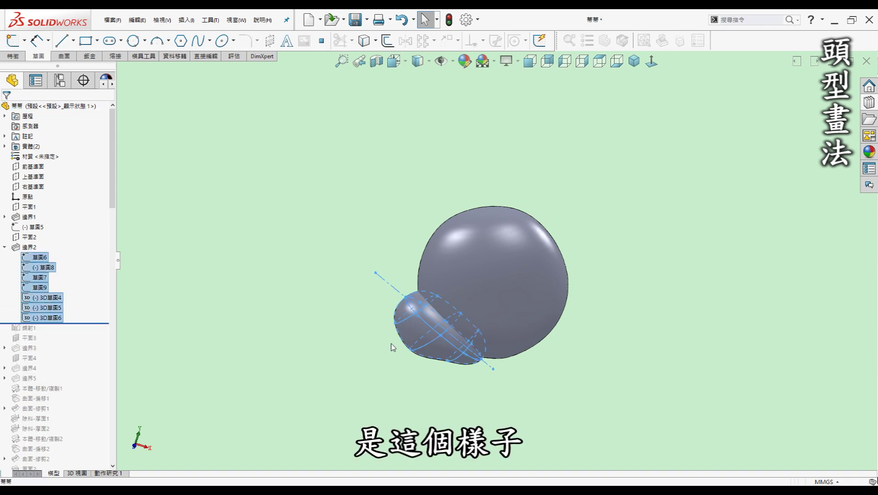
mouse_move(478, 334)
middle_mouse_down()
mouse_move(663, 327)
mouse_move(643, 276)
middle_mouse_up()
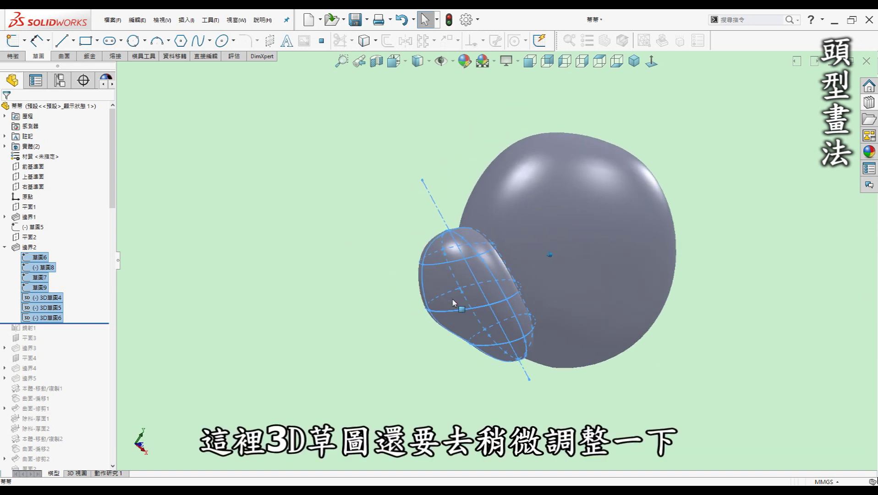
middle_click_drag(454, 303, 461, 336)
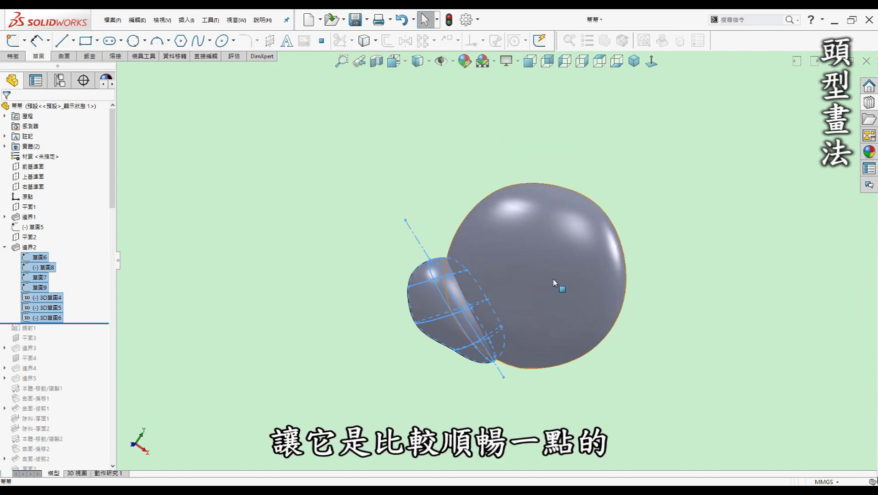
left_click(337, 257)
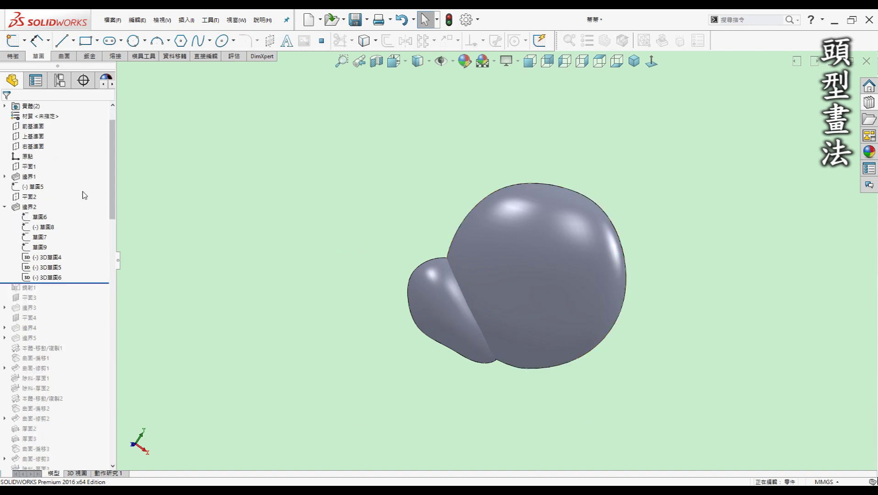
Locate planes 平面2 and 平面1, then roll forward below 鏡射1 and view from the front.
scroll(55, 183, "down", 2)
left_click(30, 197)
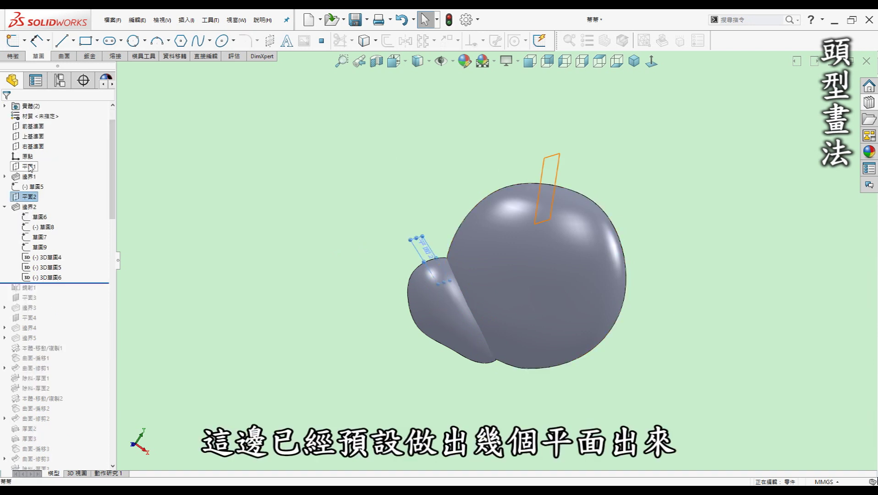
left_click(555, 193)
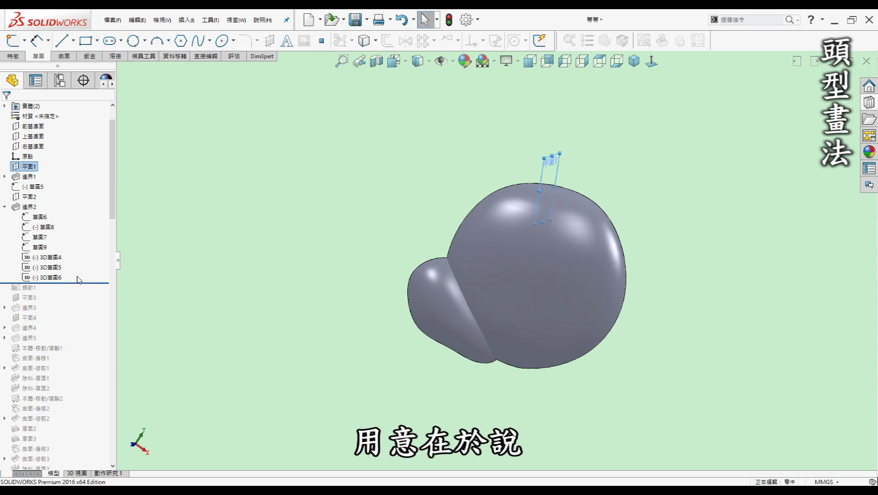
key("Escape")
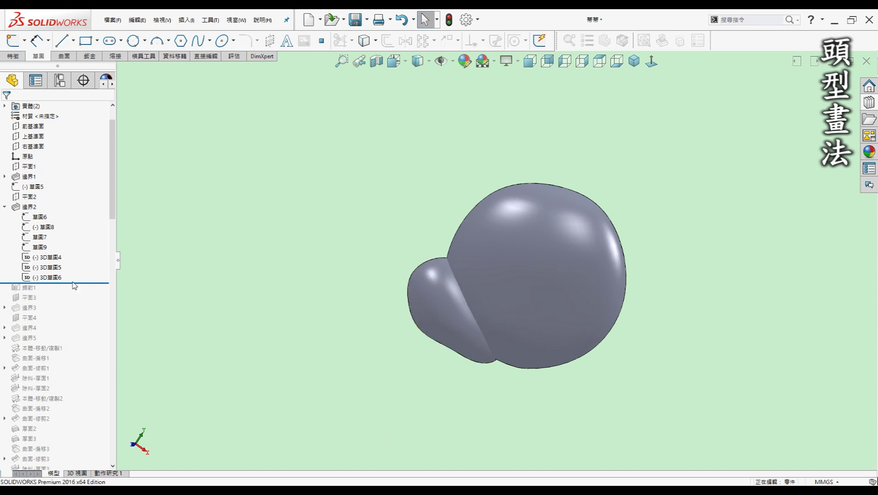
left_click_drag(78, 283, 77, 292)
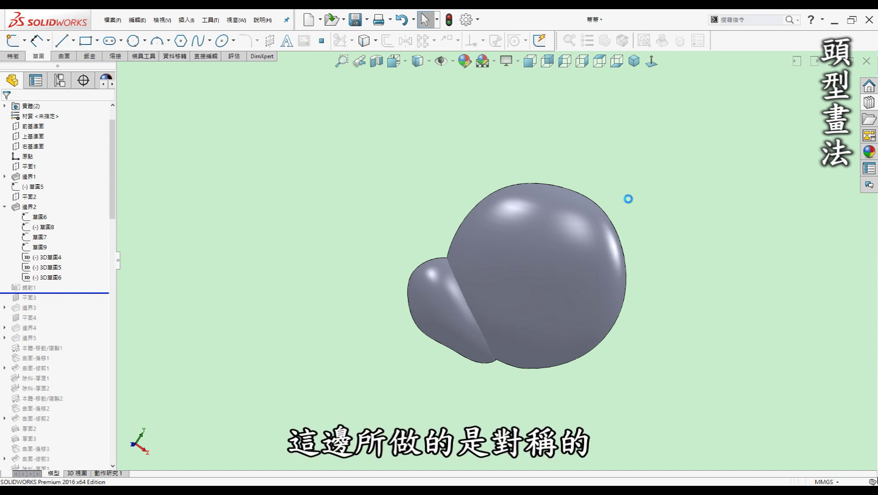
left_click(530, 63)
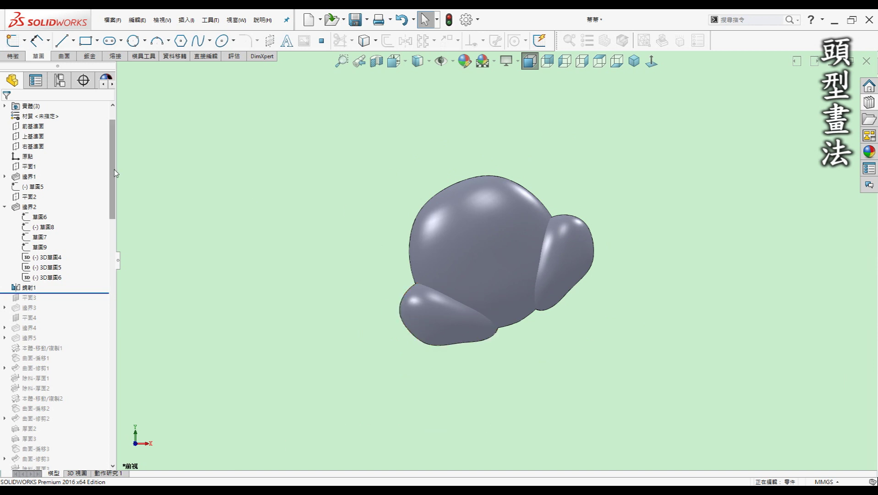
Collapse 邊界2's sketch list and roll the history forward below 邊界3 to add the nose.
scroll(113, 169, "up", 2)
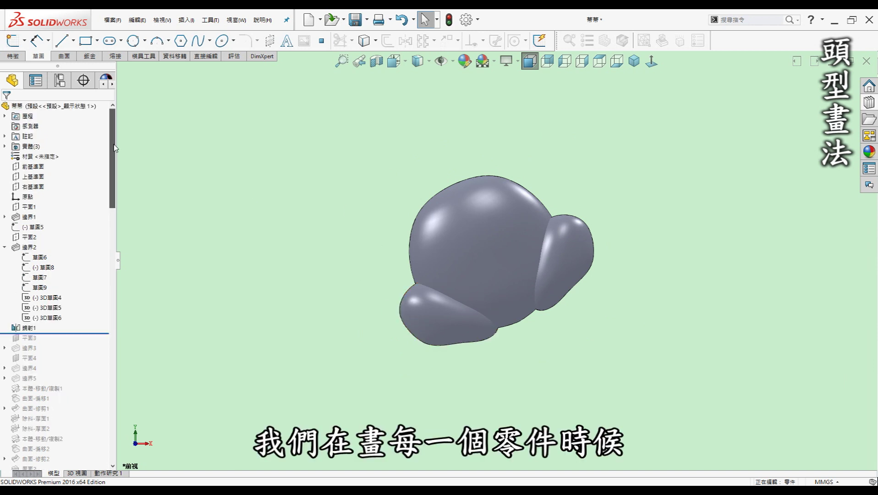
left_click(5, 248)
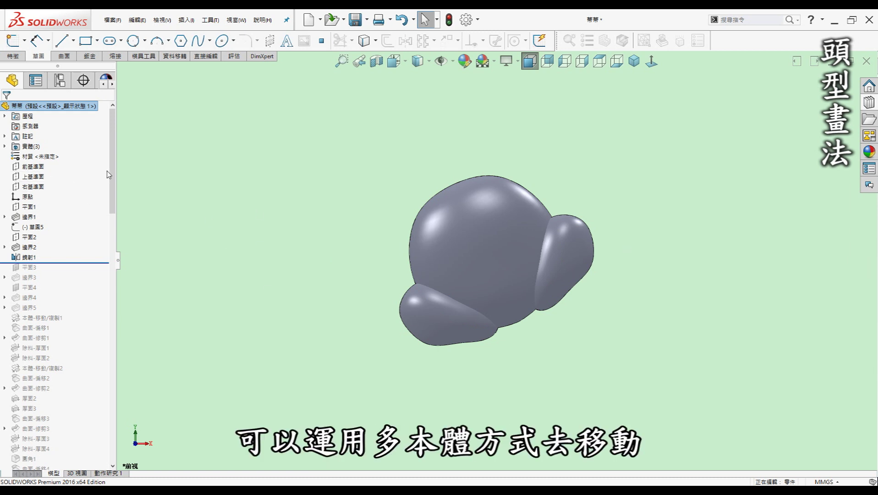
scroll(115, 172, "down", 2)
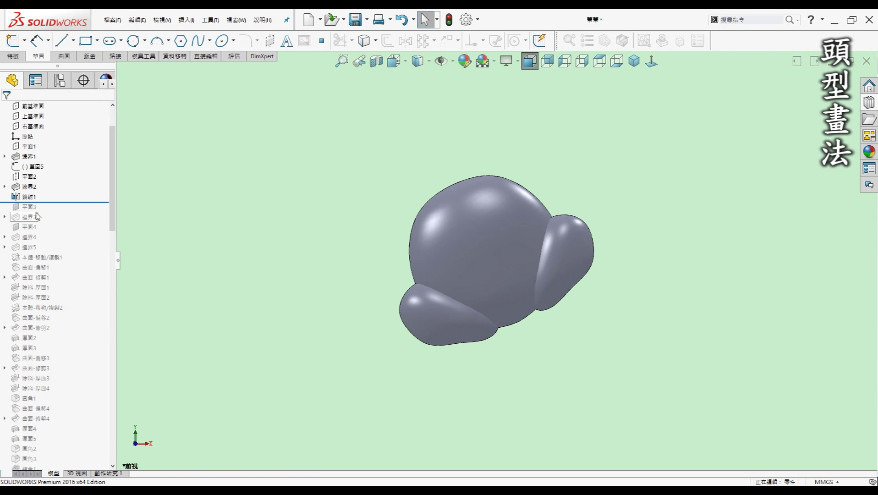
left_click_drag(48, 225, 44, 221)
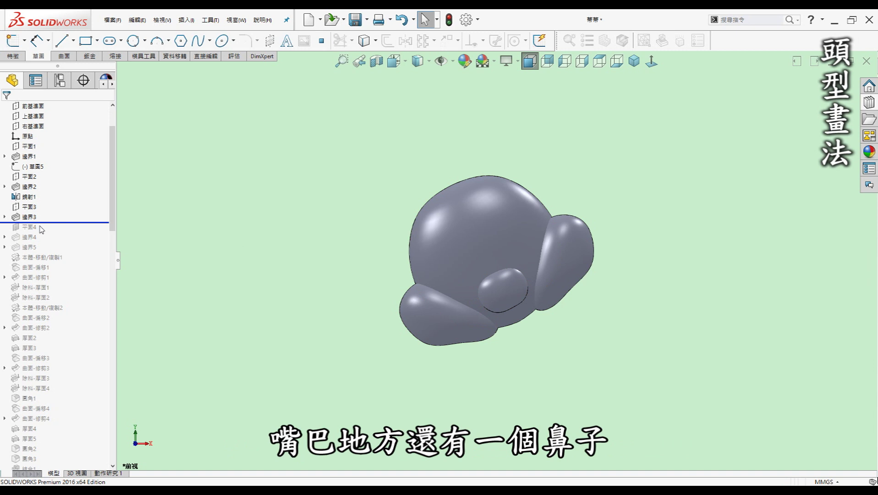
Roll the history forward through 邊界4 and 邊界5 to add the mouth surfaces.
left_click(29, 216)
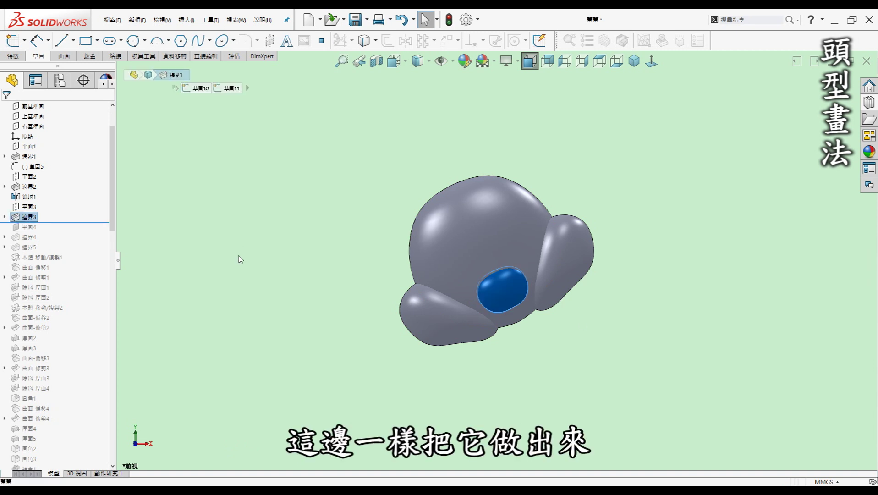
left_click_drag(65, 222, 65, 242)
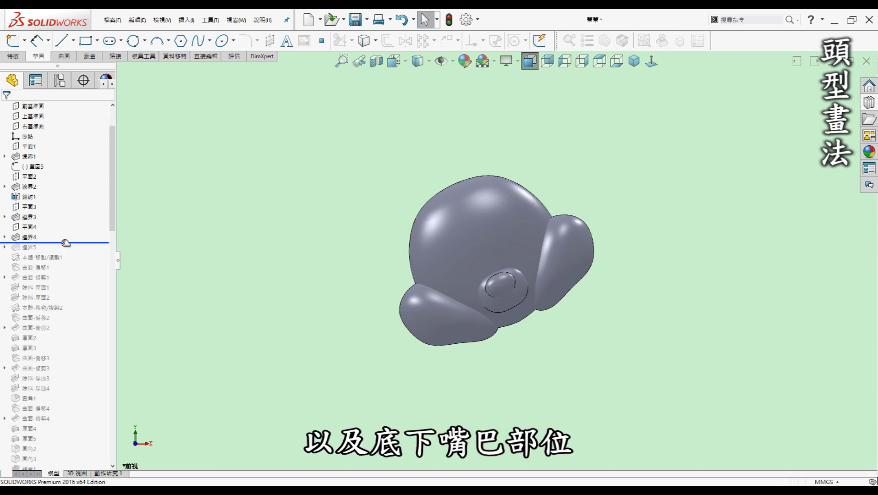
left_click_drag(66, 243, 65, 252)
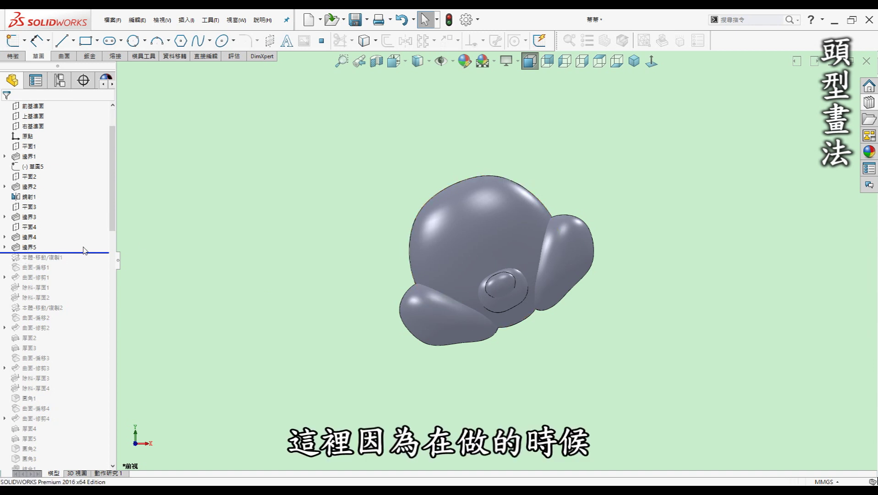
Display 邊界5's profile curves, orbit the head, and return to the front view.
left_click(30, 248)
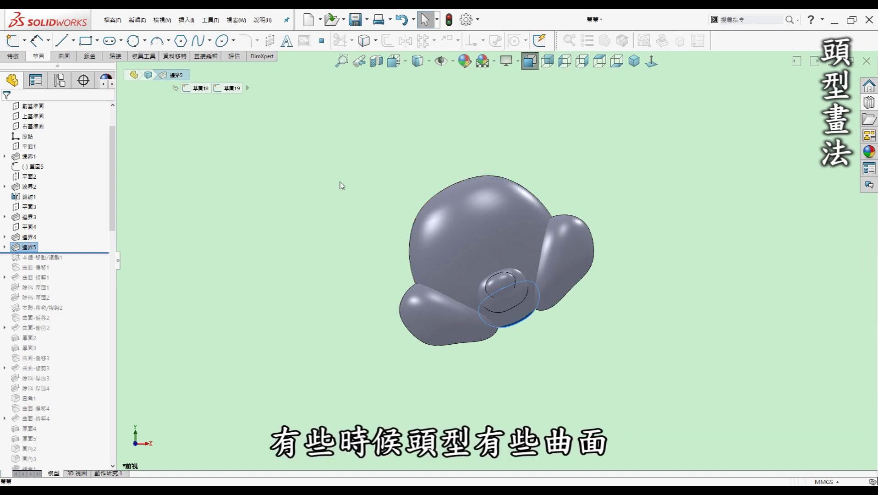
key("Left")
key("Left")
key("Left")
key("Left")
key("Left")
key("Left")
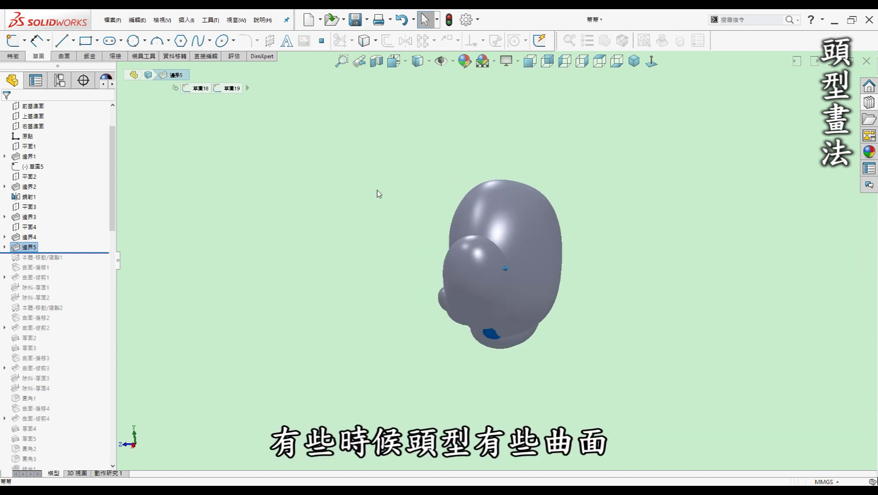
mouse_move(443, 214)
middle_mouse_down()
mouse_move(508, 195)
mouse_move(495, 201)
middle_mouse_up()
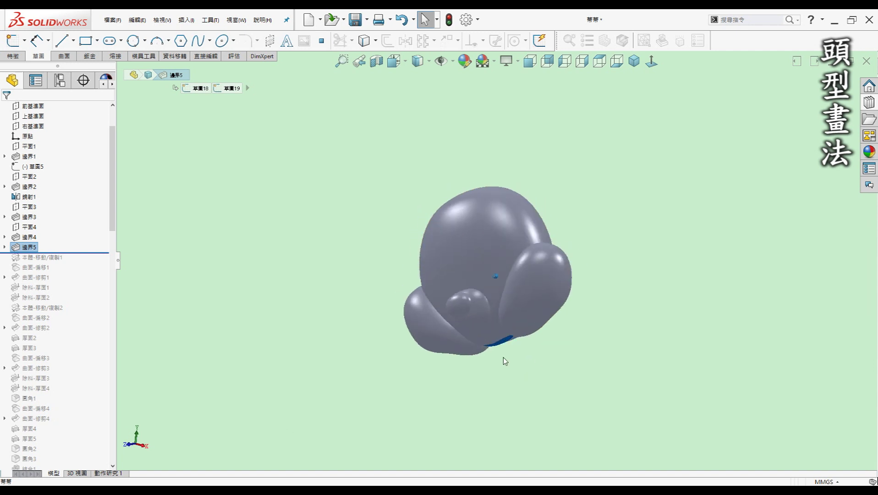
left_click(529, 64)
scroll(472, 202, "down", 2)
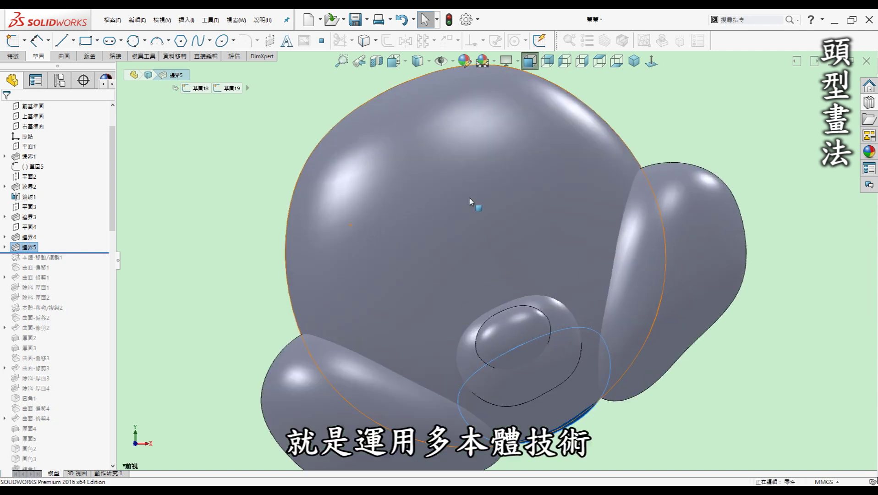
Roll forward through 本體-移動/複製1, 曲面-偏移1 and 曲面-修剪1, previewing the eye-outline sketch.
scroll(467, 198, "down", 3)
scroll(468, 198, "up", 3)
scroll(467, 198, "up", 2)
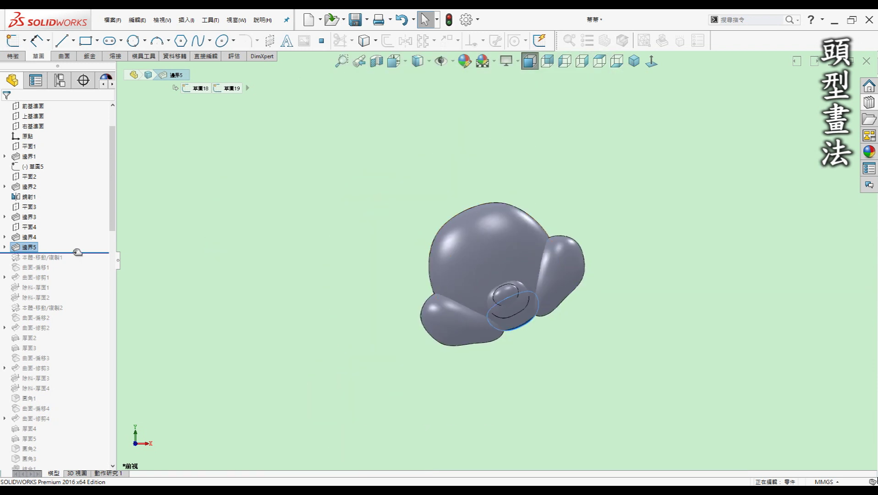
left_click_drag(68, 252, 70, 263)
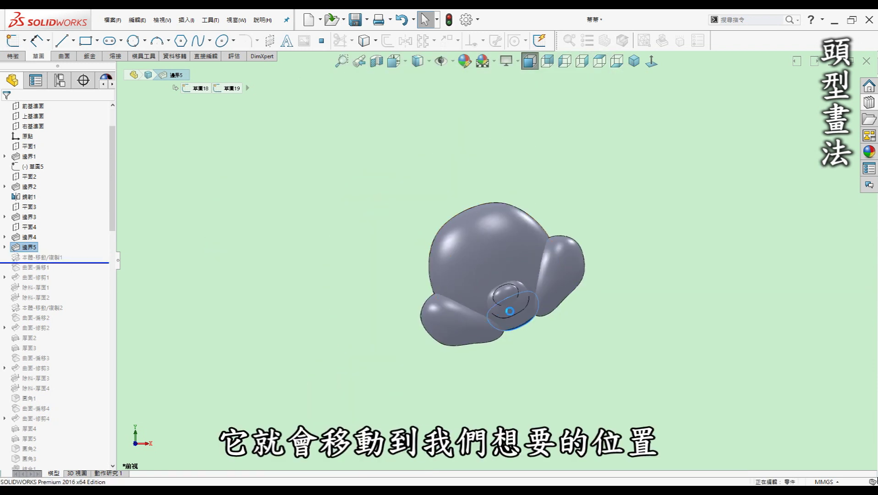
left_click(589, 364)
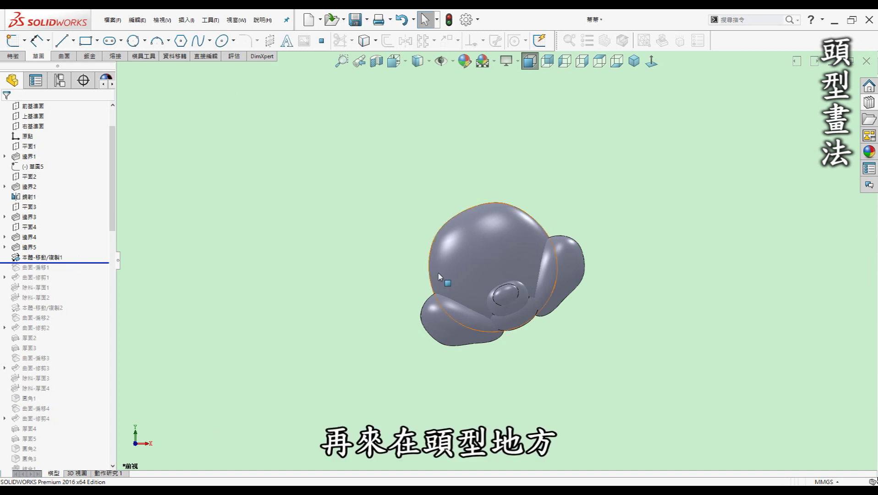
left_click_drag(85, 262, 80, 274)
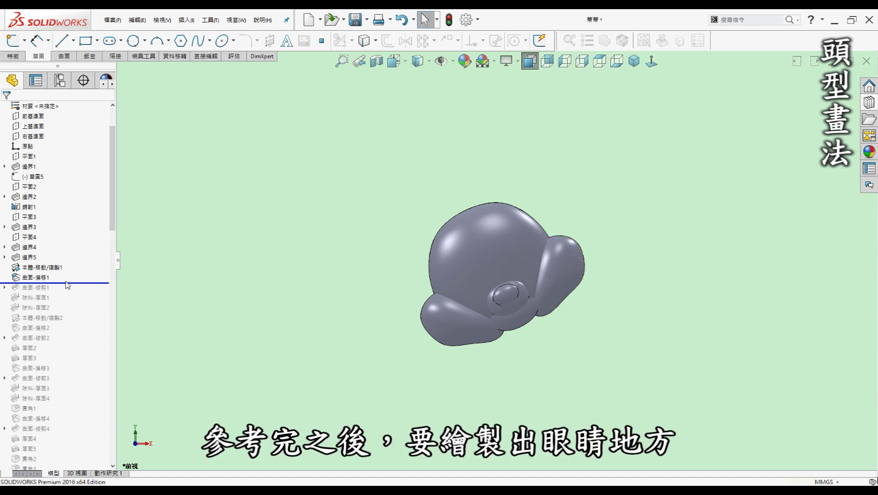
left_click_drag(64, 296, 64, 293)
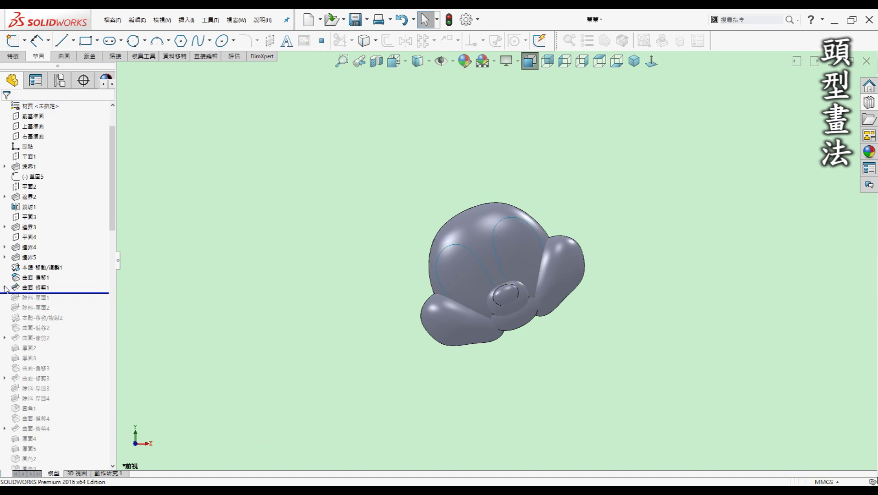
left_click(33, 287)
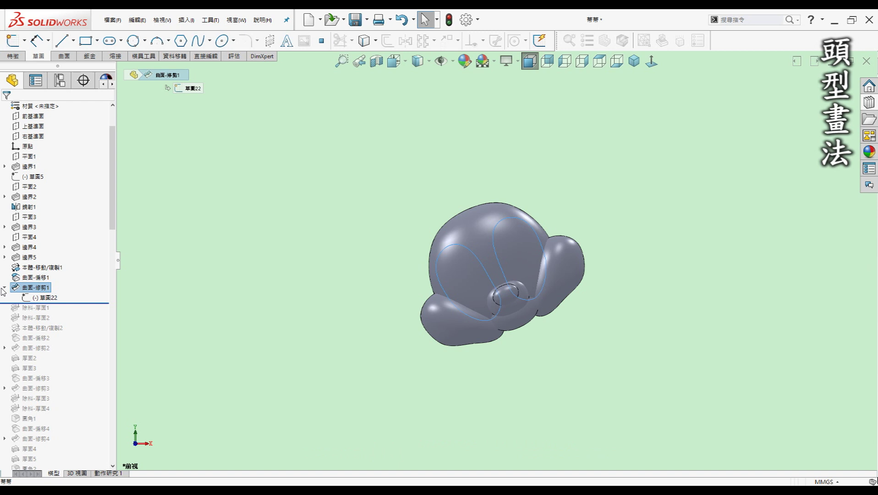
left_click(289, 259)
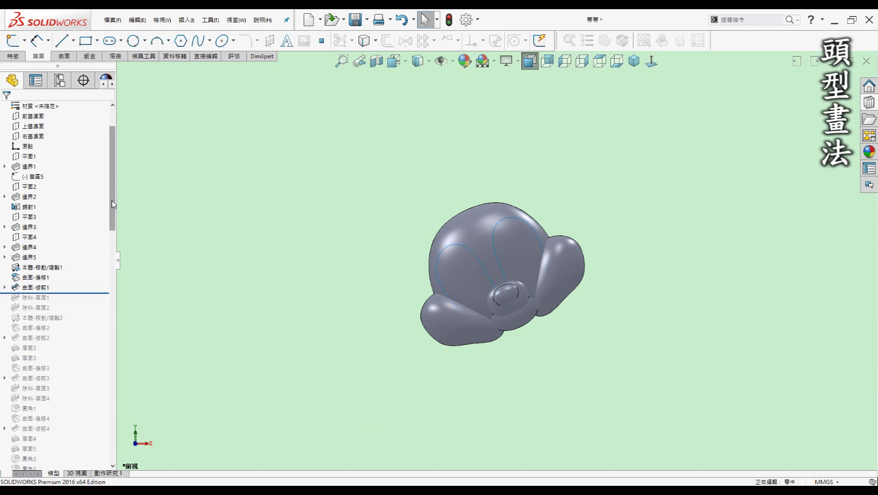
Roll forward stepwise through 除料-厚面2, 曲面-偏移2, 曲面-修剪2 and 厚面3.
left_click_drag(112, 199, 112, 213)
left_click_drag(73, 242, 73, 263)
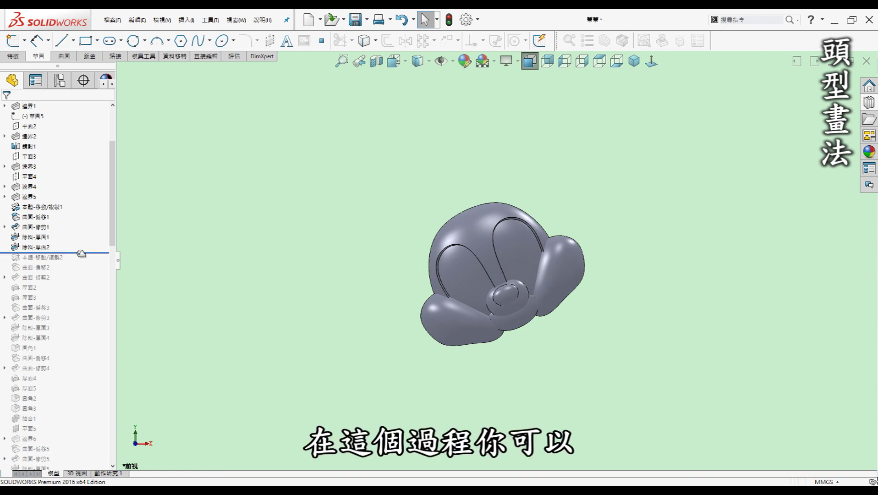
left_click_drag(81, 253, 78, 272)
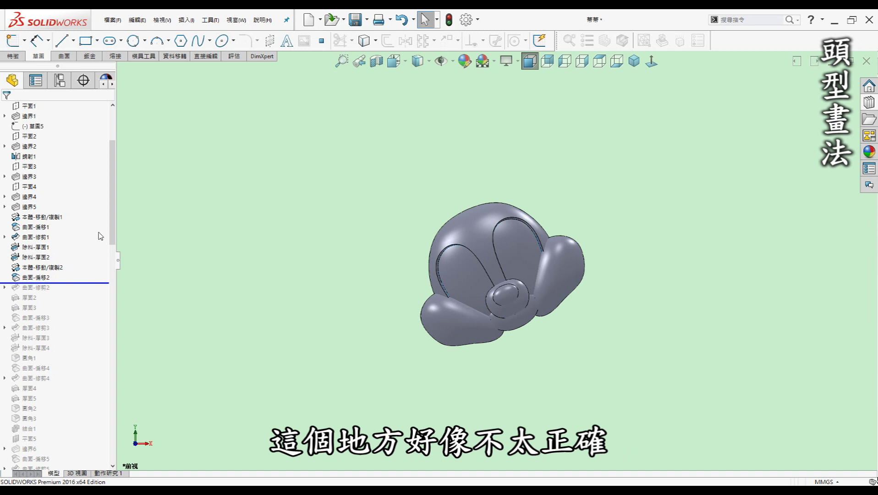
left_click_drag(90, 283, 89, 288)
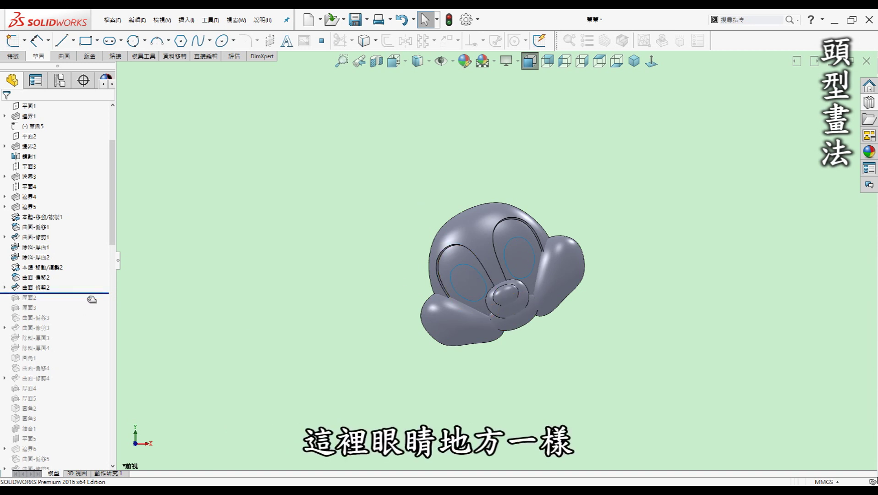
left_click_drag(92, 297, 89, 314)
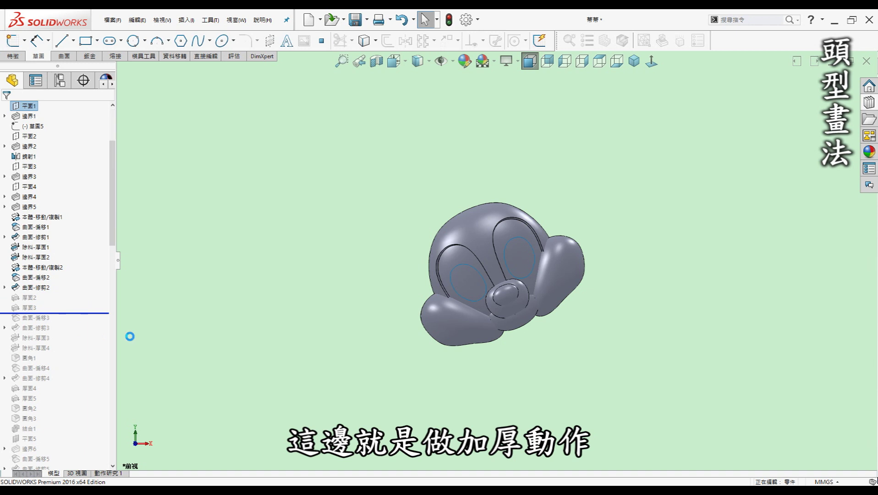
scroll(88, 227, "down", 3)
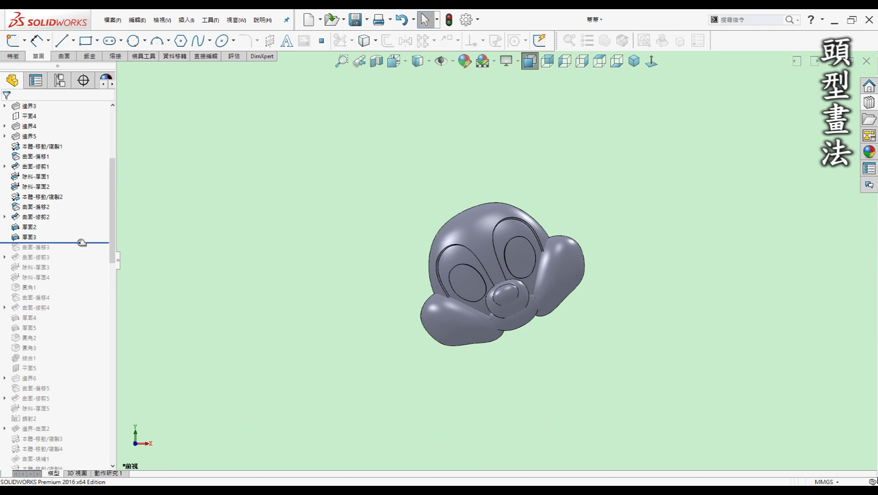
Roll forward through 曲面-修剪3, 曲面-修剪4, 圓角3 and 結合1, adding pupils and teeth.
left_click_drag(81, 243, 79, 263)
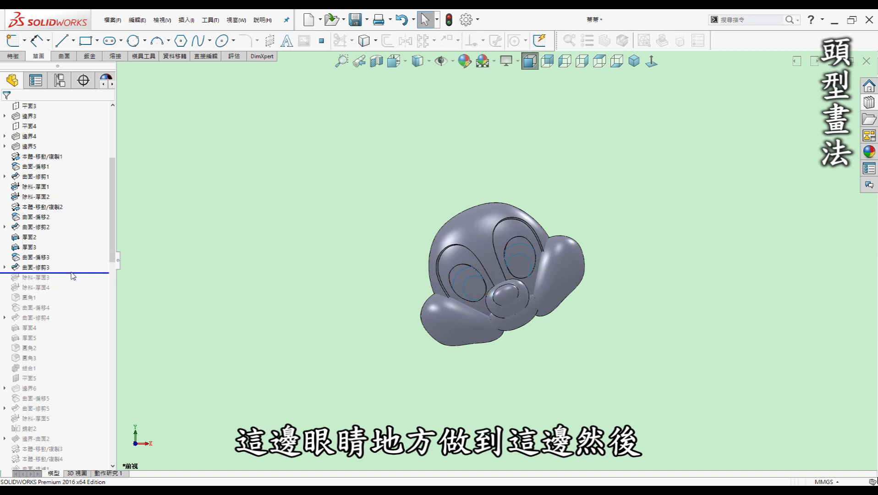
left_click_drag(74, 273, 73, 323)
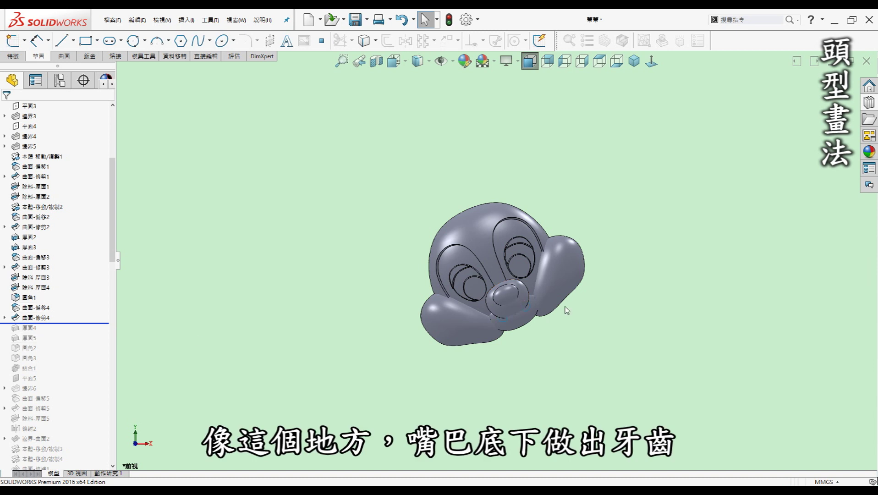
scroll(504, 320, "down", 3)
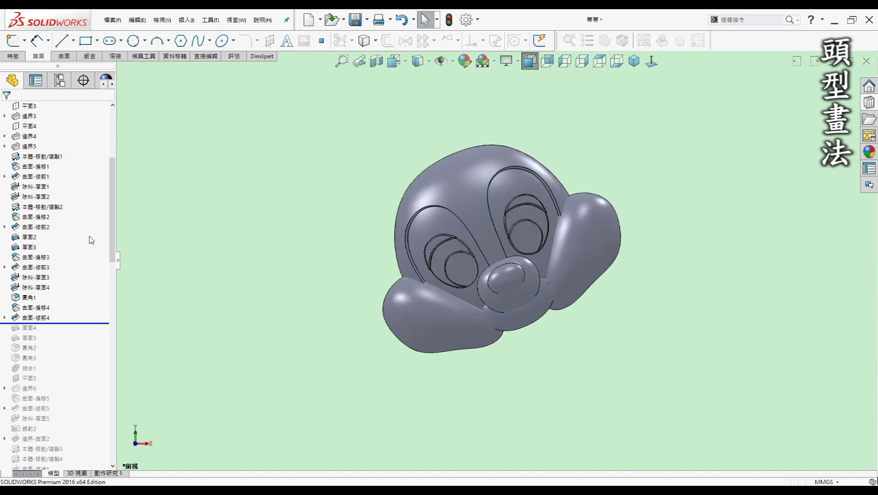
left_click_drag(111, 226, 71, 248)
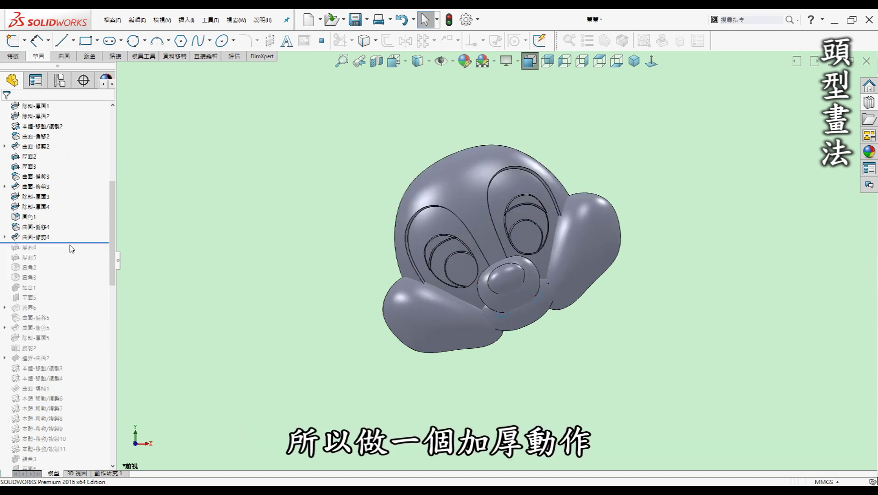
left_click_drag(72, 243, 62, 284)
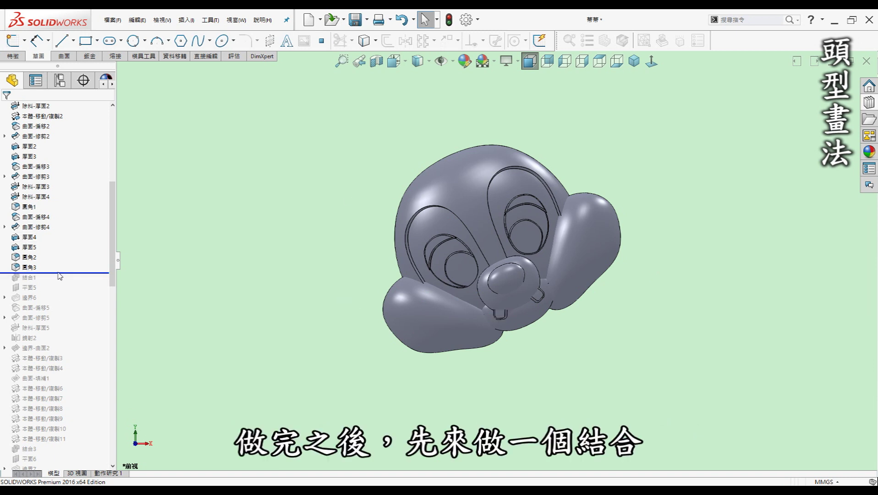
left_click_drag(62, 274, 73, 282)
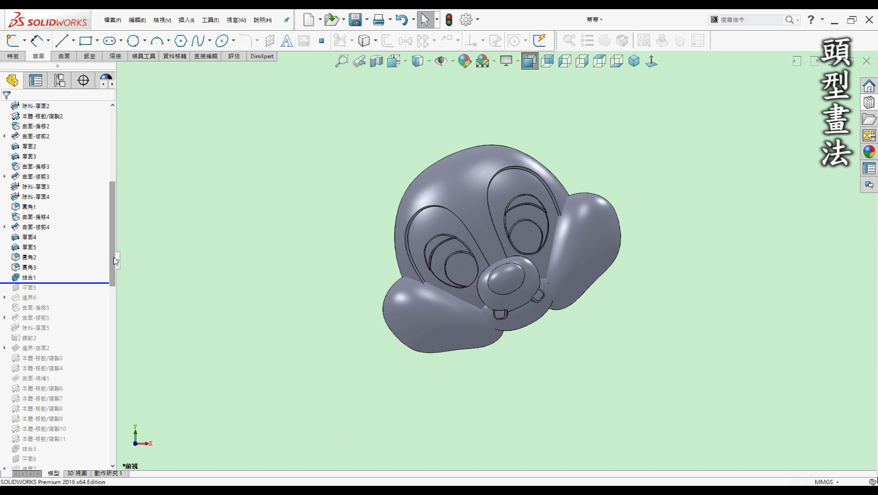
Review the four bodies in the Solid Bodies folder, then roll forward below 邊界6.
left_click_drag(113, 257, 107, 170)
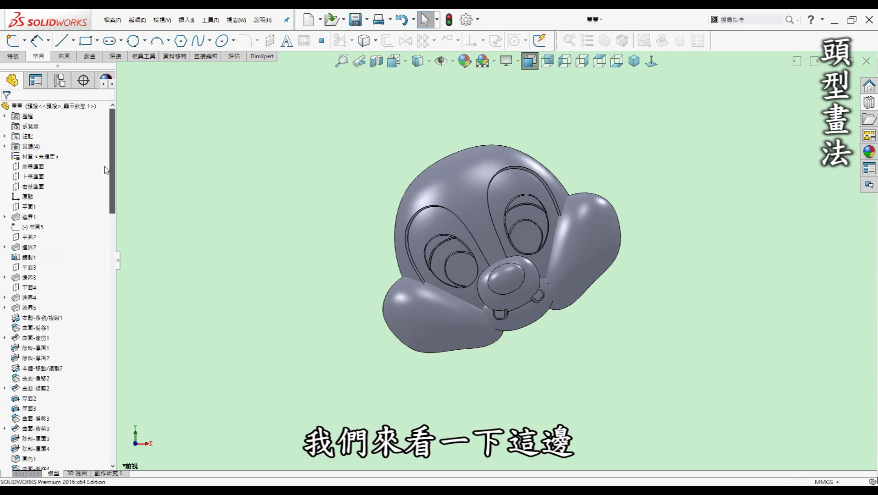
left_click(4, 147)
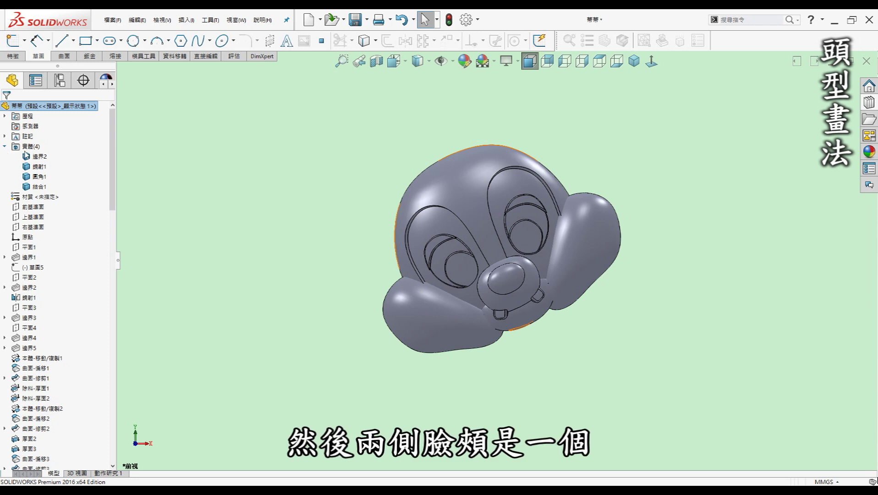
left_click_drag(112, 141, 113, 264)
scroll(113, 263, "up", 1)
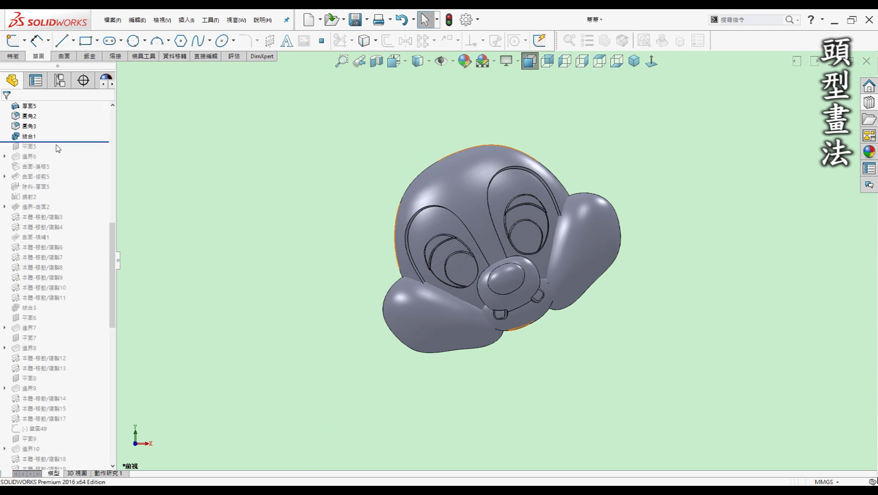
left_click_drag(59, 142, 59, 161)
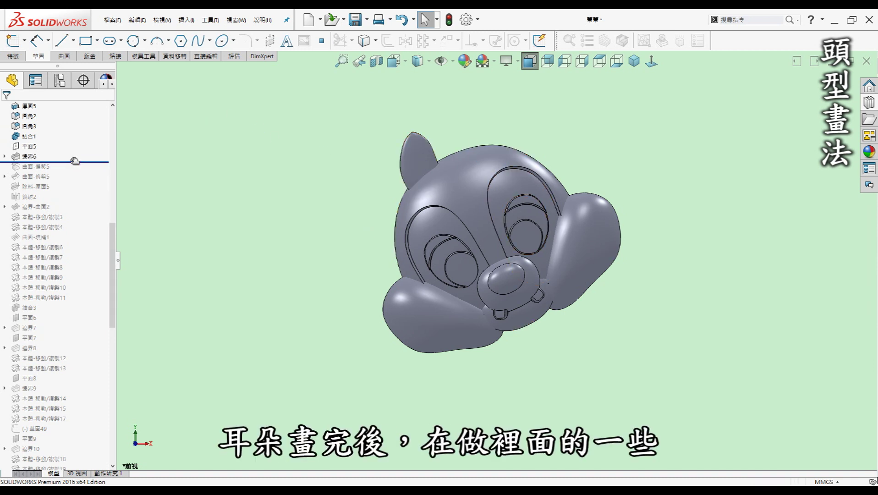
Roll the head forward through 曲面-修剪5, 除料-厚面5 and 邊界-曲面2, displaying 邊界-曲面2's curve.
left_click_drag(74, 160, 69, 182)
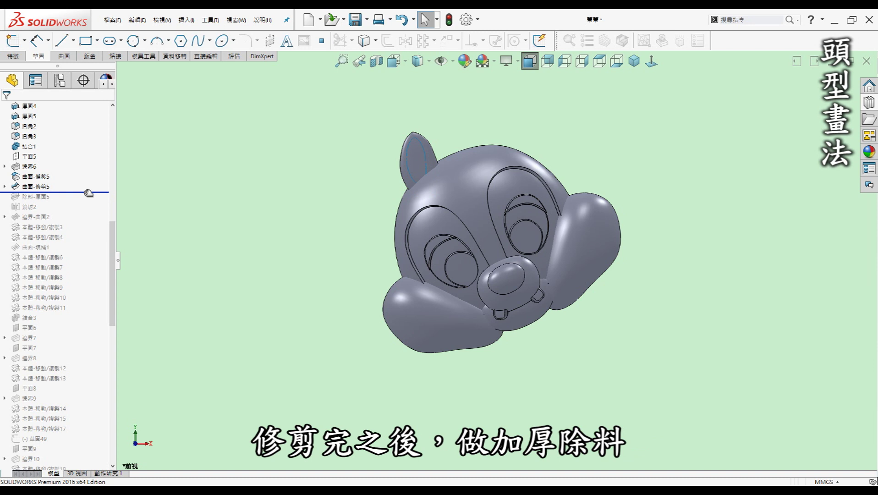
left_click_drag(93, 192, 86, 204)
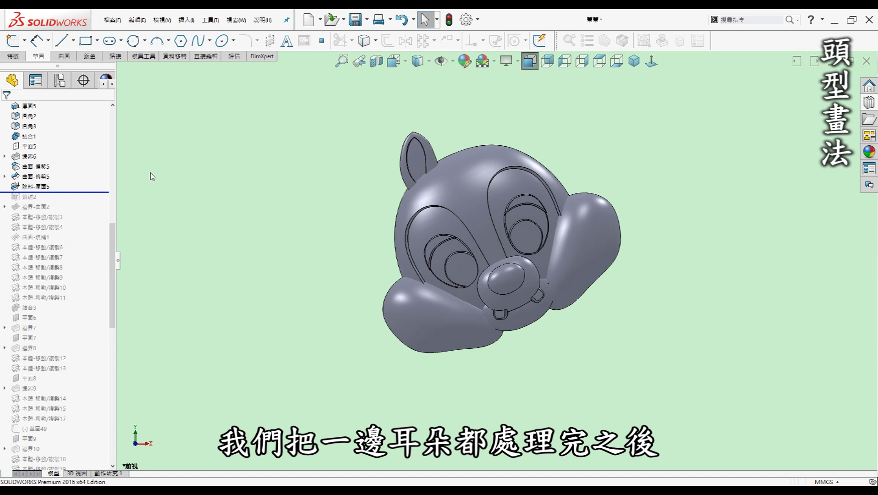
left_click_drag(85, 192, 82, 213)
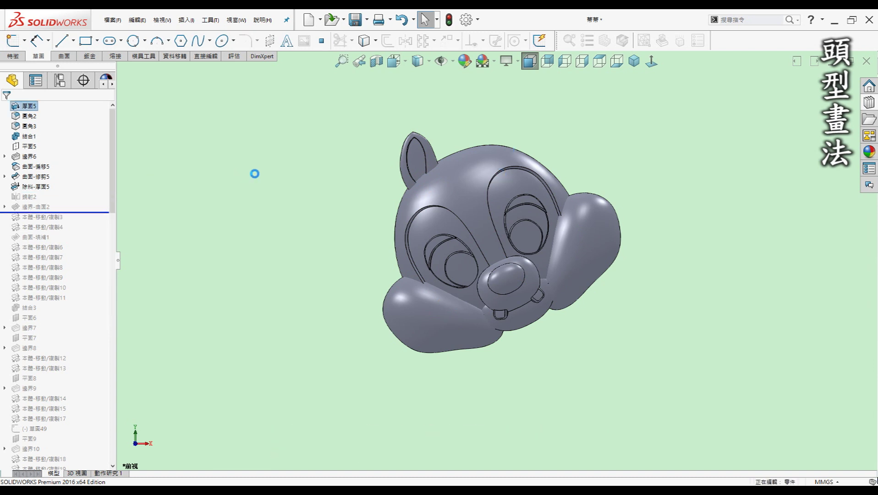
left_click(34, 218)
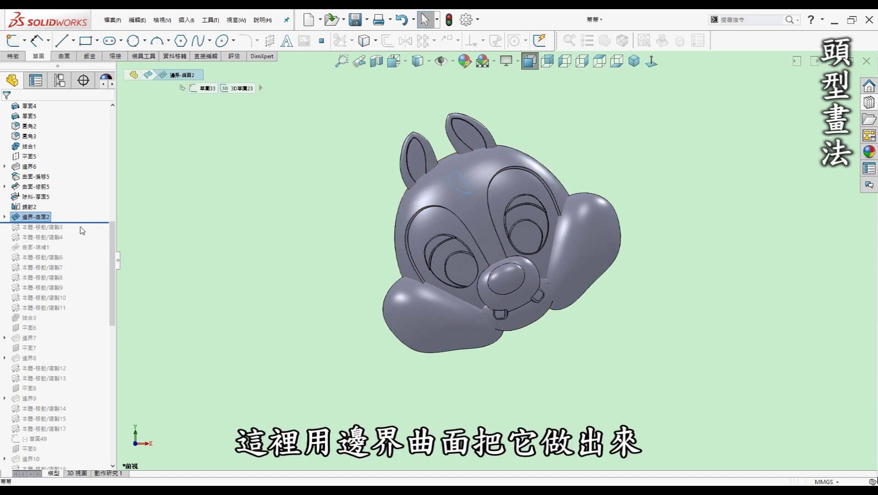
Roll forward past the forehead Move/Copy Body copies and 結合3 to below 平面6, checking the head.
left_click_drag(81, 224, 77, 283)
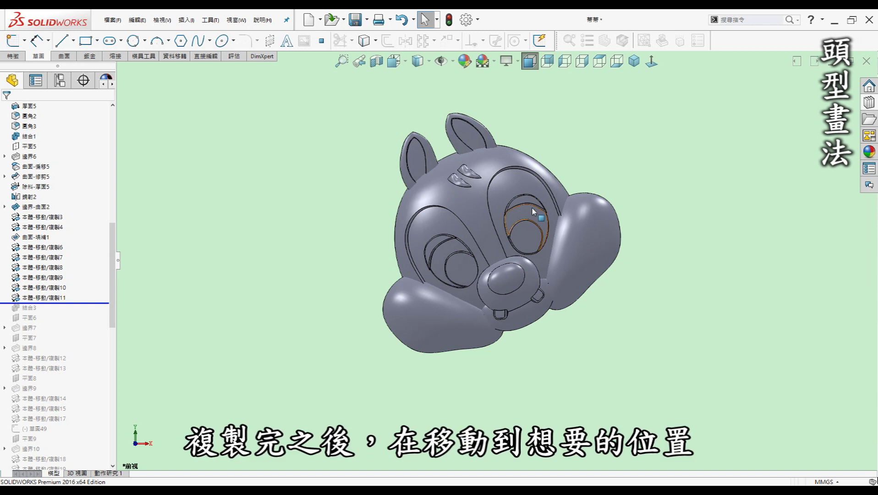
middle_click_drag(618, 158, 455, 174)
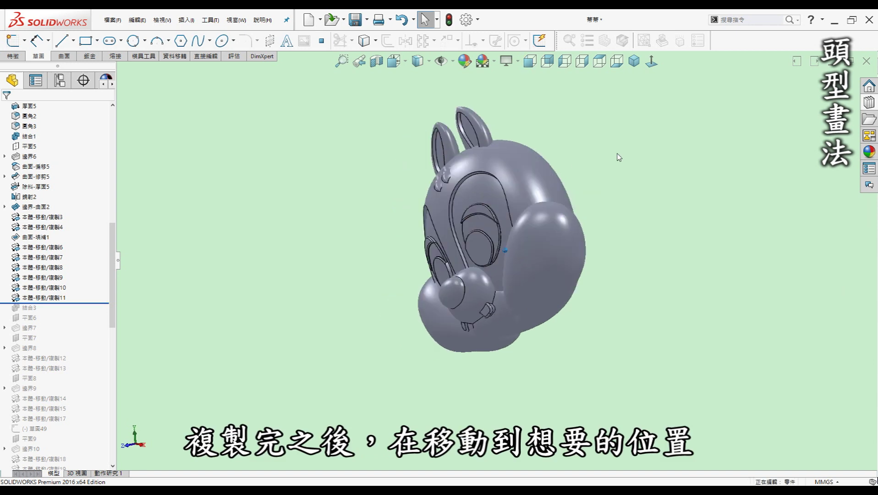
key("ctrl+1")
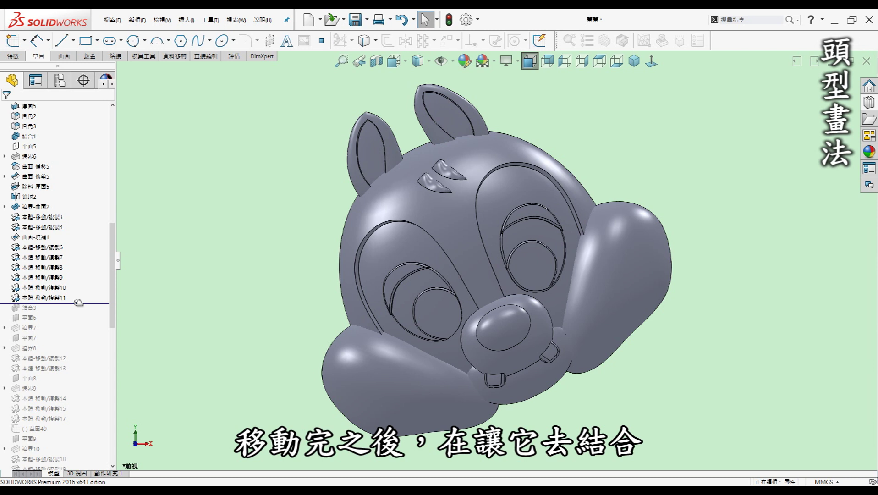
left_click_drag(79, 303, 78, 323)
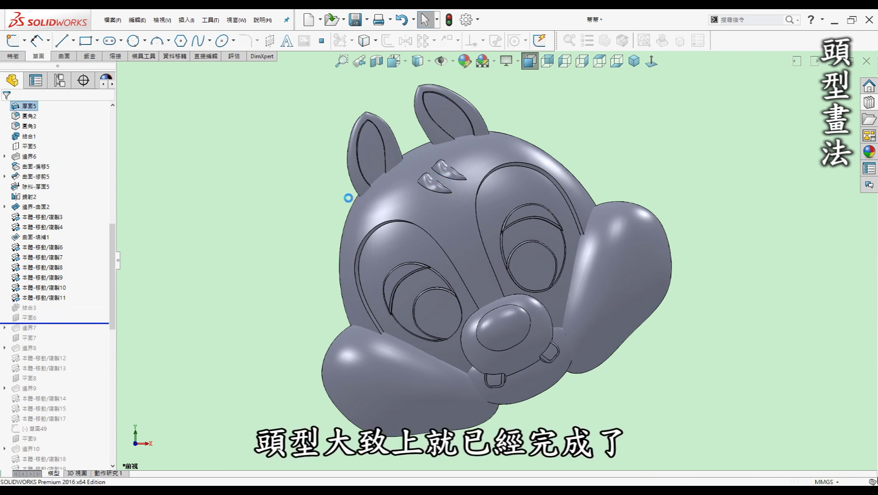
key("f")
mouse_move(598, 277)
middle_mouse_down()
mouse_move(603, 286)
mouse_move(298, 305)
middle_mouse_up()
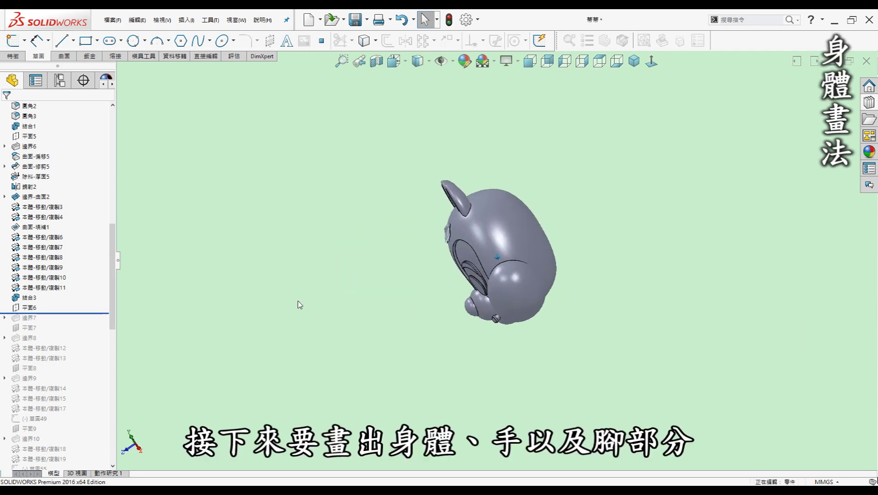
Roll forward from the front view to add the pear-shaped body feature 邊界7.
key("ctrl+1")
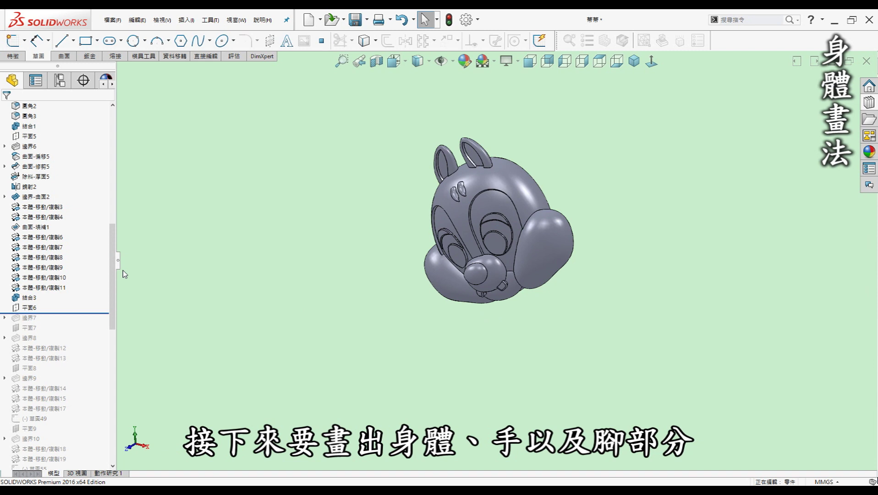
left_click_drag(114, 271, 114, 298)
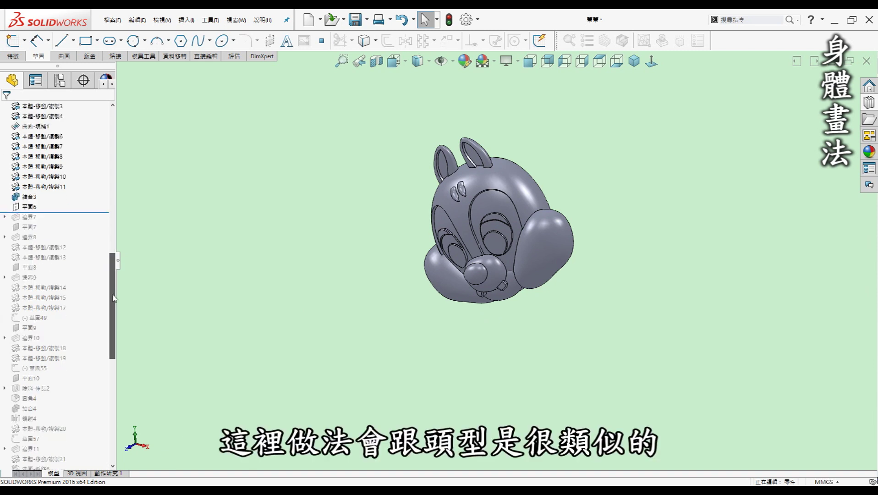
key("ctrl+1")
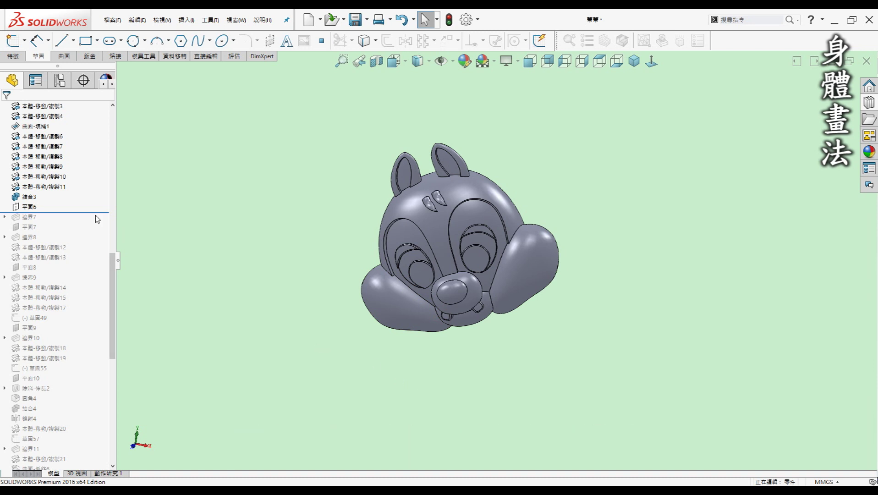
left_click_drag(102, 213, 98, 225)
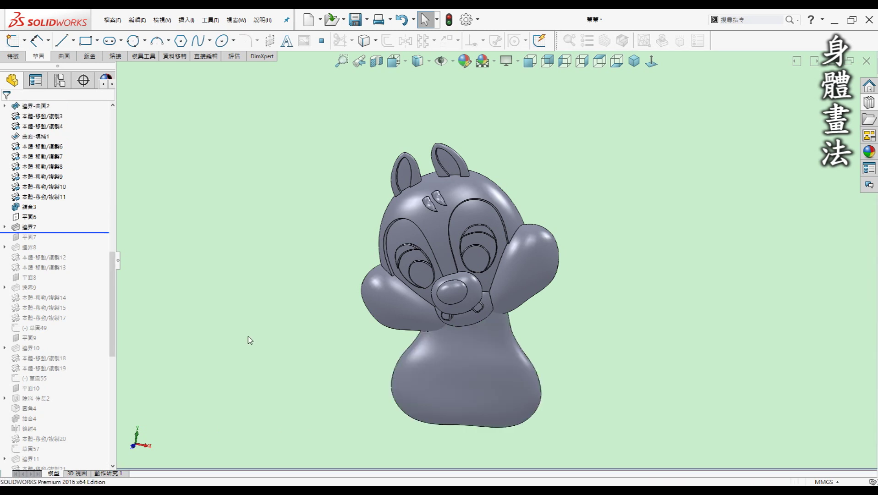
Display 邊界7's defining sketch curves on the body, then clear and collapse them.
left_click(5, 226)
left_click(45, 237)
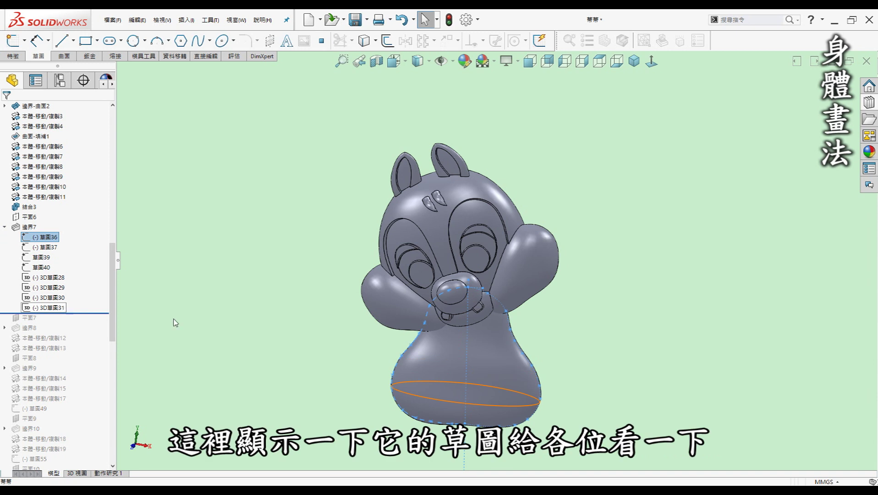
mouse_move(312, 323)
middle_mouse_down()
mouse_move(320, 314)
mouse_move(503, 319)
mouse_move(432, 369)
mouse_move(414, 351)
mouse_move(449, 352)
mouse_move(417, 355)
middle_mouse_up()
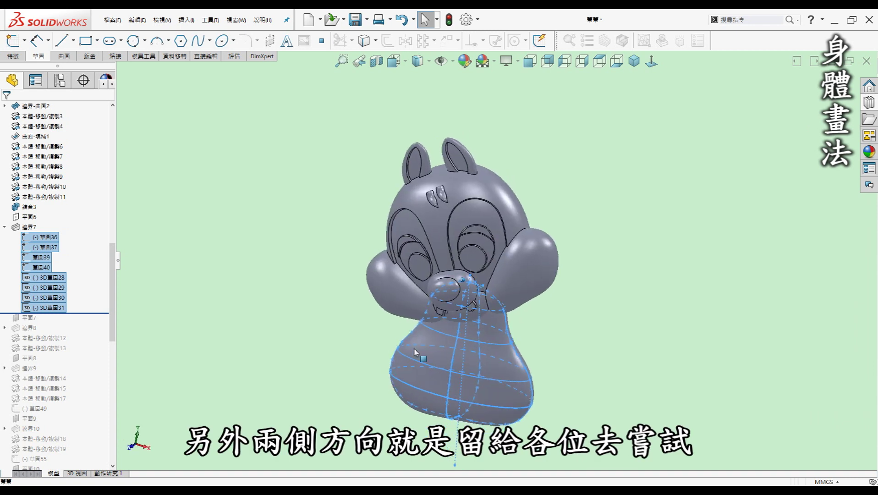
left_click(280, 319)
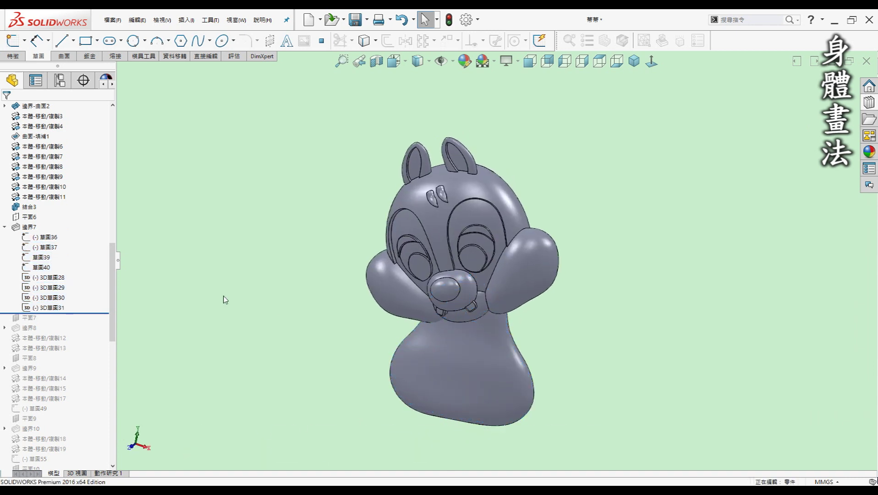
left_click(5, 227)
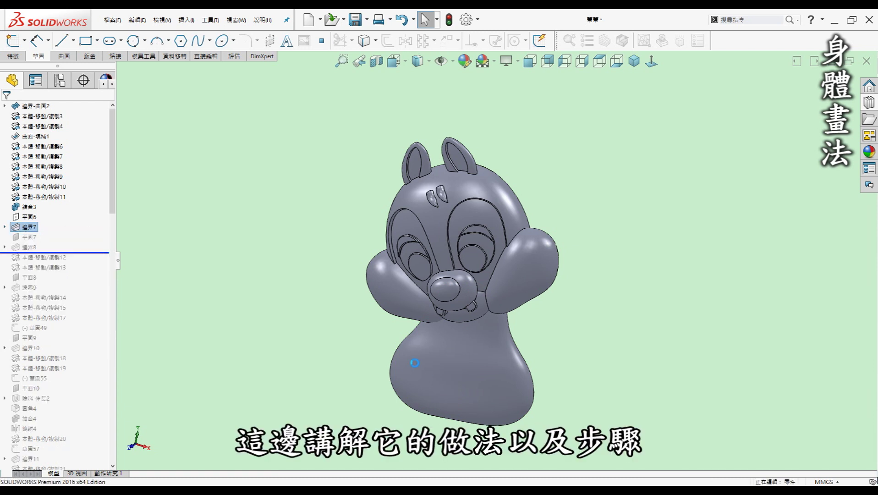
Select the arm feature 邊界8 in the tree and on the model.
left_click(29, 247)
mouse_move(411, 346)
middle_mouse_down()
mouse_move(427, 338)
mouse_move(427, 321)
middle_mouse_up()
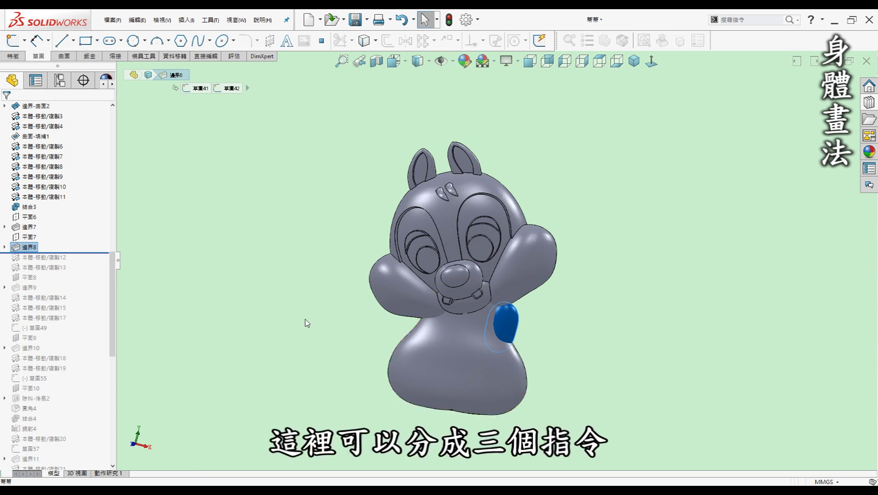
left_click(287, 308)
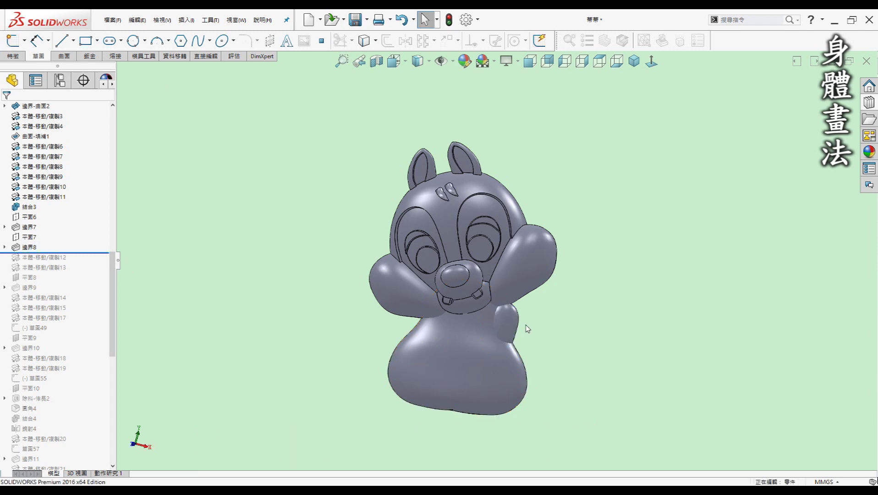
left_click(498, 323)
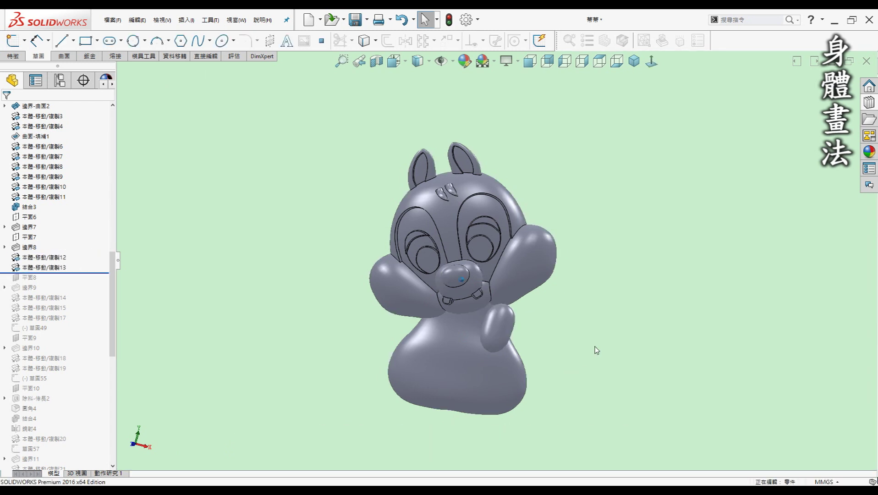
Inspect the arm's placement from the side and front, then roll forward to include 邊界9.
middle_click_drag(594, 346, 511, 345)
scroll(522, 316, "down", 3)
scroll(534, 285, "down", 3)
scroll(533, 285, "up", 2)
mouse_move(534, 285)
middle_mouse_down()
mouse_move(480, 325)
mouse_move(478, 307)
middle_mouse_up()
scroll(520, 281, "up", 2)
scroll(485, 298, "down", 1)
scroll(485, 298, "up", 3)
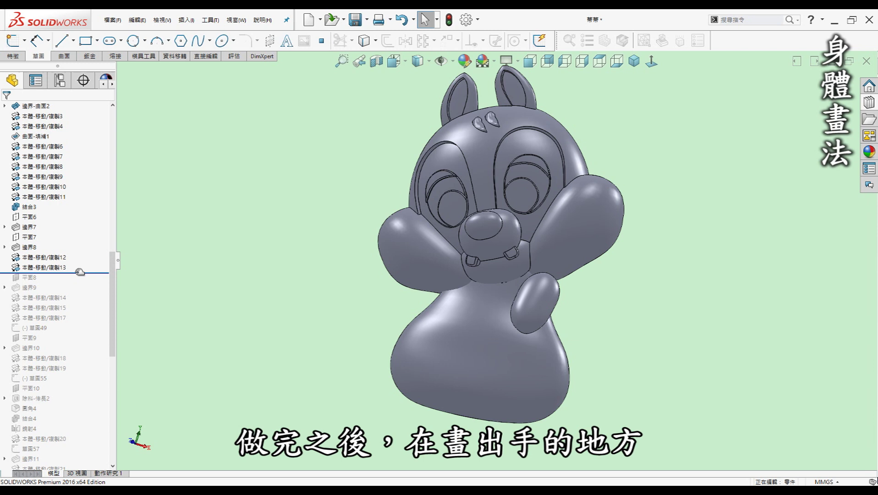
left_click_drag(76, 285, 74, 293)
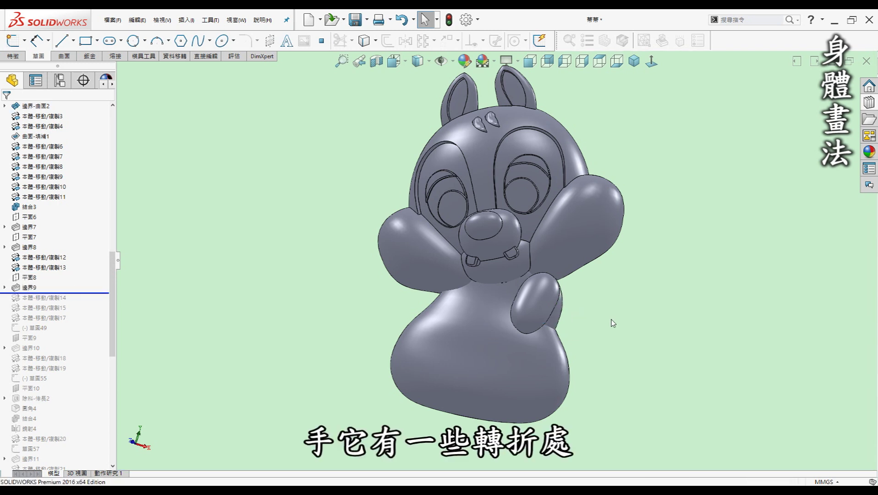
Roll forward through the hand's rotate and move steps, checking side and front views.
left_click_drag(82, 293, 73, 323)
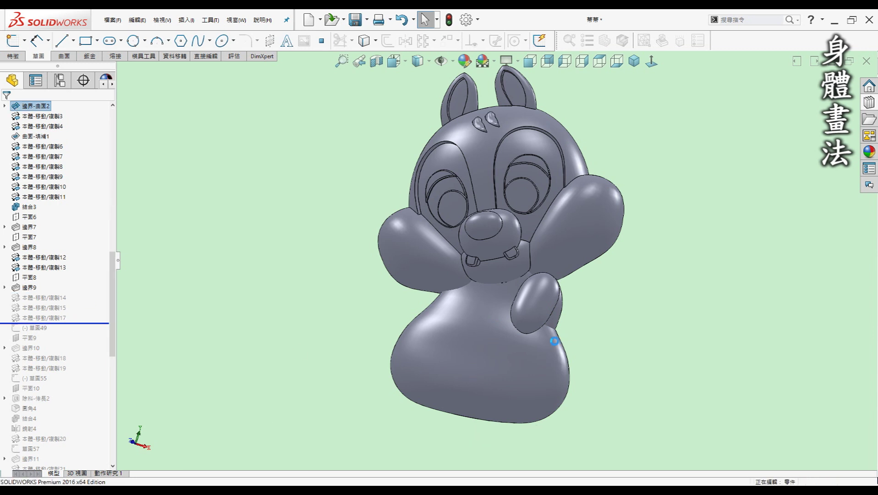
key("ctrl+4")
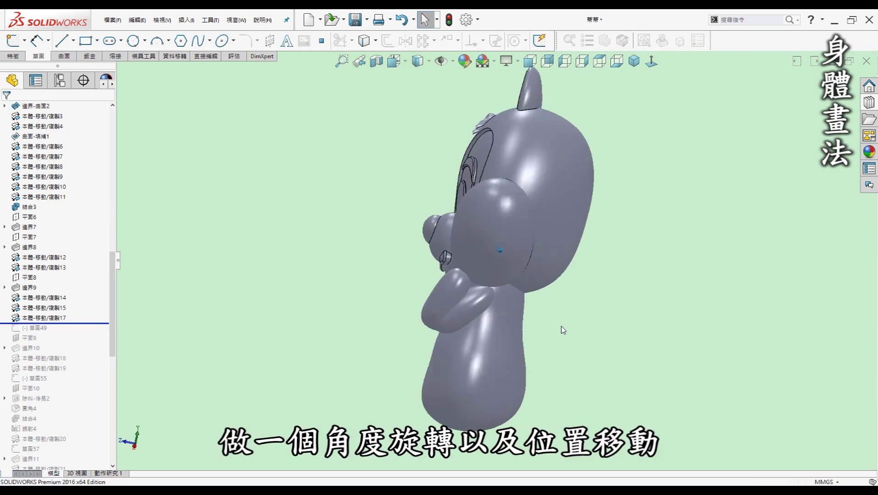
scroll(439, 296, "down", 5)
key("ctrl+1")
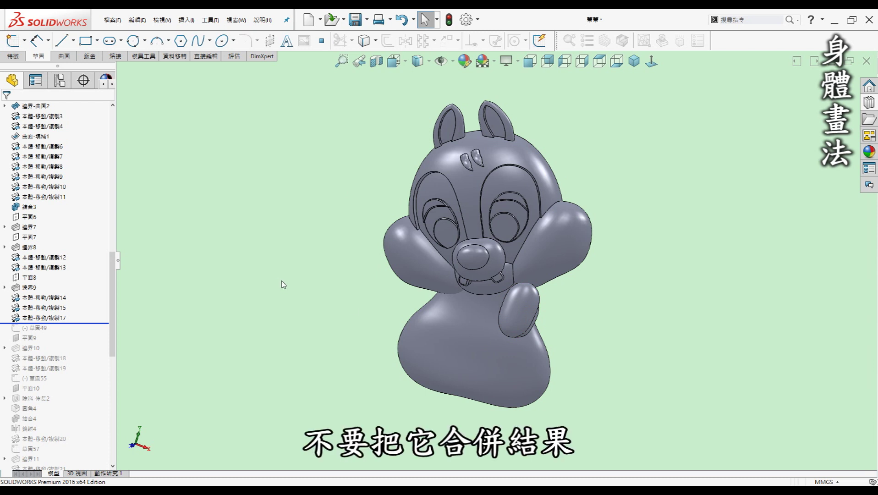
left_click_drag(113, 276, 116, 300)
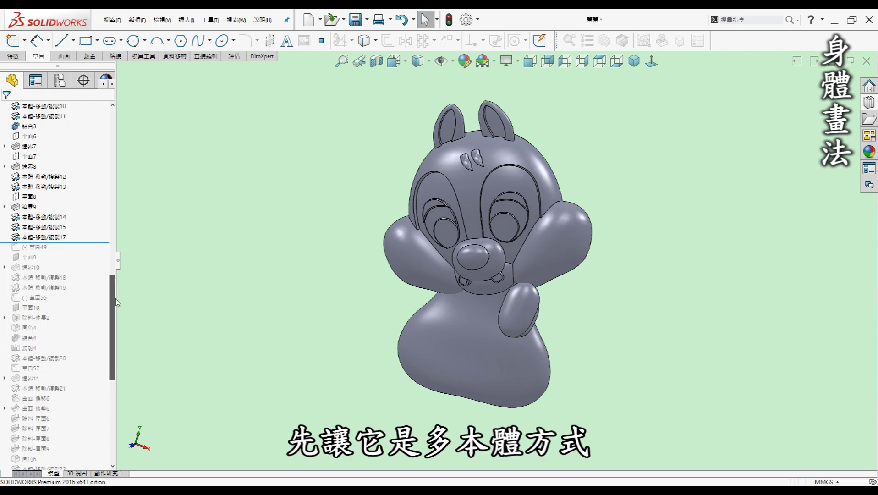
Restore the moved hand copies, 平面10, finger cut 除料-伸長2, fillet 圓角4 and combine 結合4.
left_click_drag(87, 242, 72, 297)
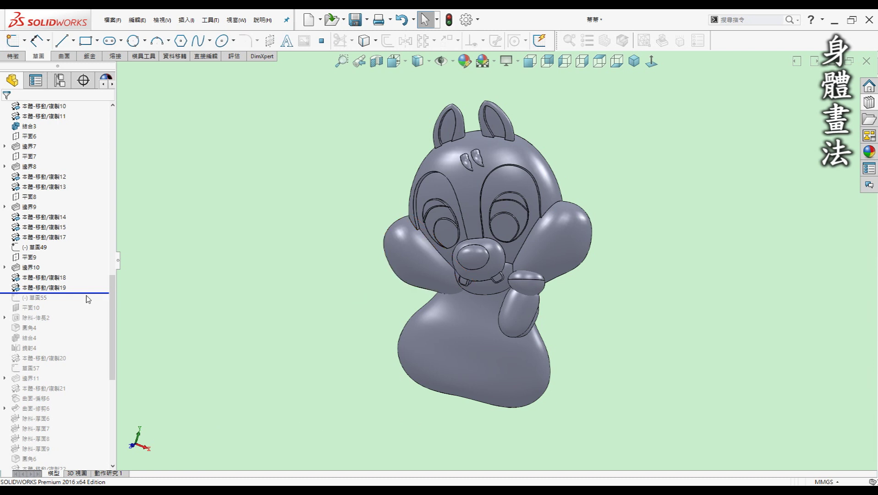
left_click_drag(88, 293, 82, 315)
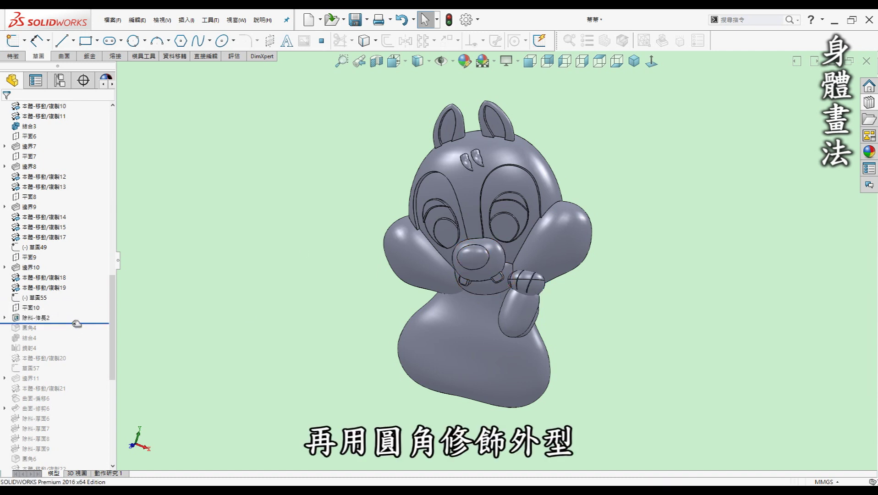
left_click_drag(72, 324, 86, 342)
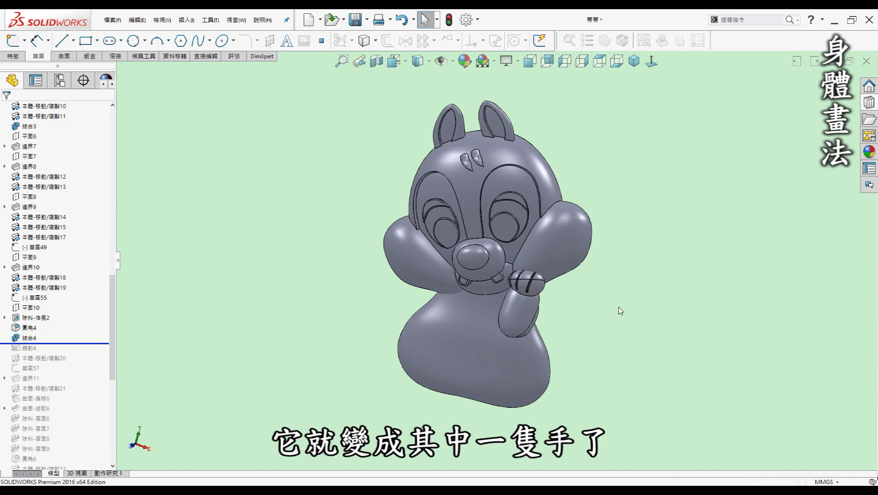
middle_click_drag(620, 311, 564, 302)
scroll(455, 221, "down", 5)
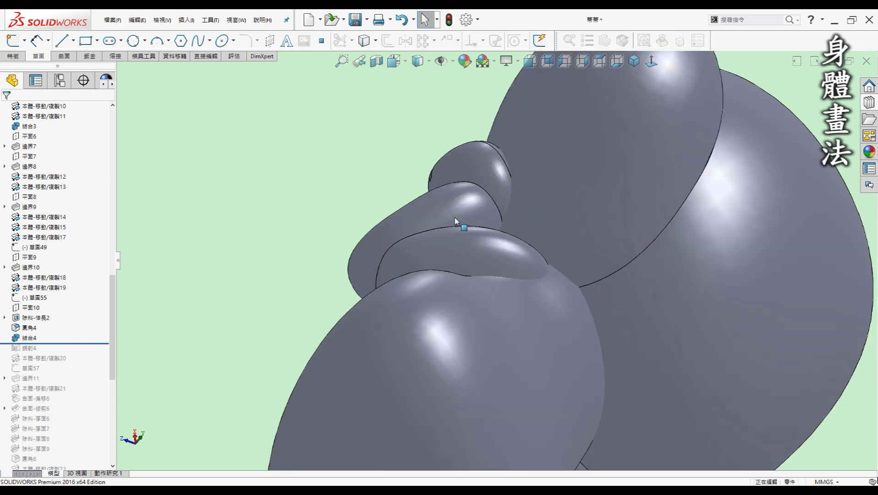
Roll forward below 鏡射4 and 本體-移動/複製20 to add the mirrored arm and paw.
scroll(454, 221, "down", 3)
mouse_move(453, 233)
middle_mouse_down()
mouse_move(473, 220)
mouse_move(522, 227)
mouse_move(428, 303)
middle_mouse_up()
scroll(474, 221, "up", 5)
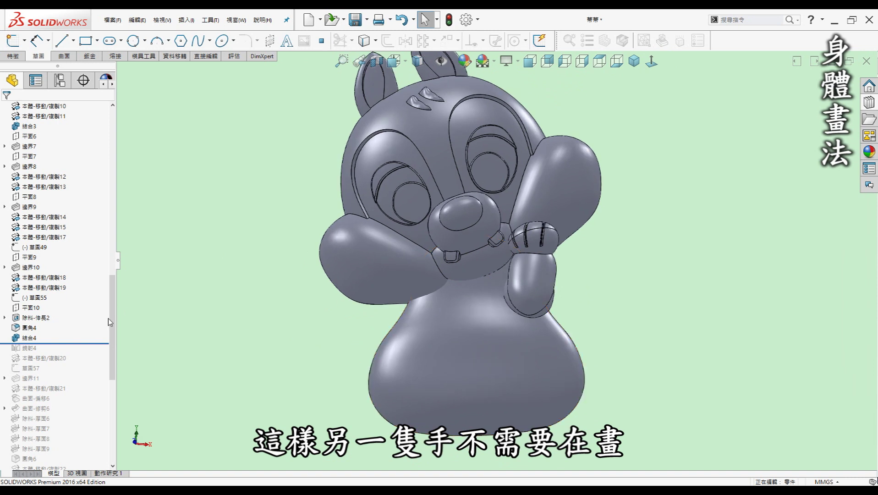
left_click_drag(85, 344, 85, 353)
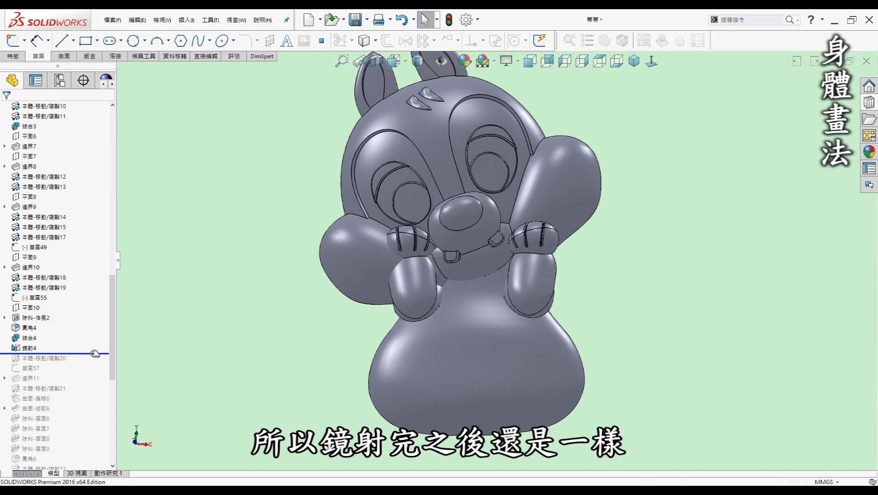
left_click_drag(95, 353, 88, 362)
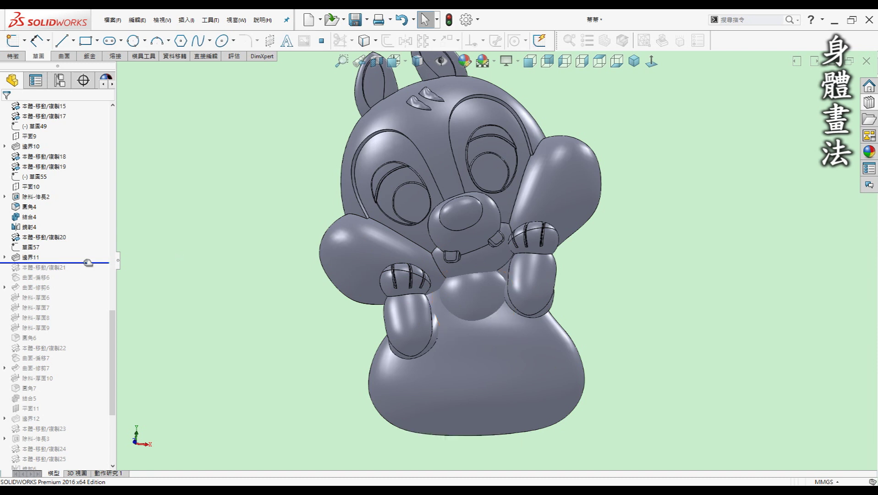
Restore 曲面-偏移6, 曲面-修剪6 and the chest fur-tuft cuts through 除料-厚面7, then inspect them.
left_click_drag(85, 263, 79, 291)
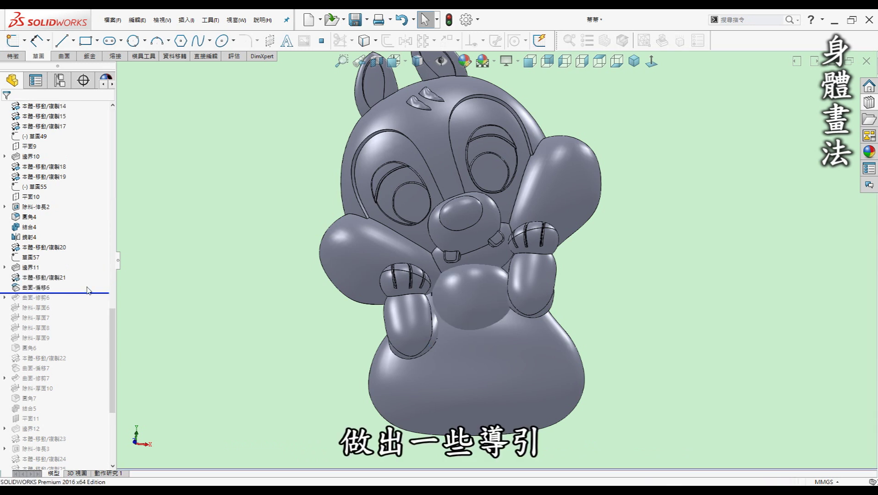
left_click_drag(81, 293, 80, 303)
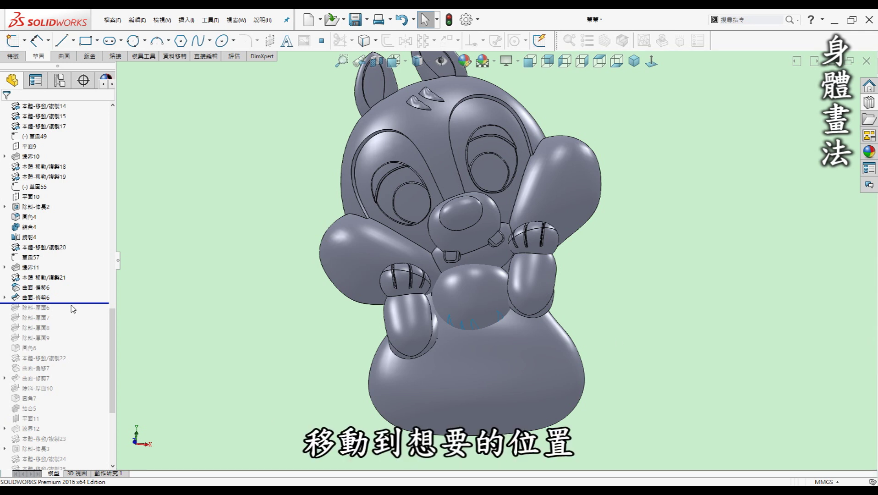
left_click_drag(73, 302, 67, 365)
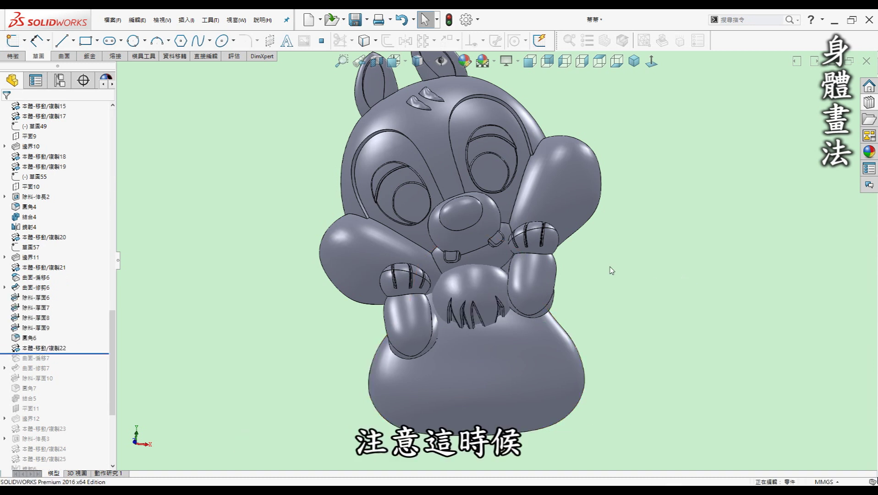
scroll(610, 270, "up", 2)
mouse_move(609, 270)
middle_mouse_down()
mouse_move(508, 298)
mouse_move(374, 191)
middle_mouse_up()
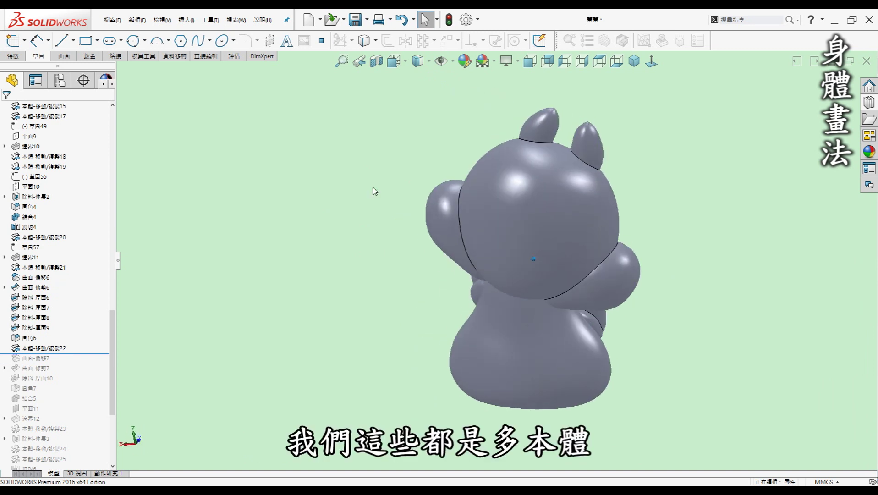
key("ctrl+1")
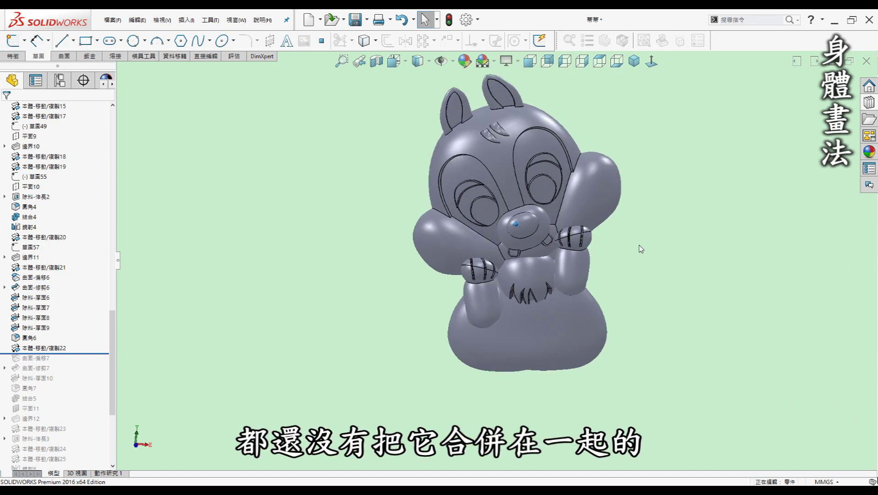
middle_click_drag(566, 298, 555, 296)
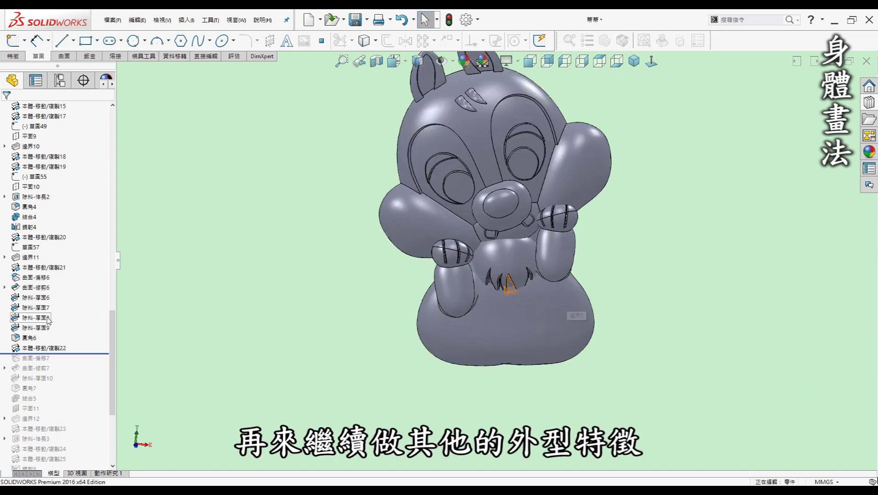
scroll(65, 315, "down", 2)
Restore the belly trim 曲面-修剪7 and patch through 結合5.
left_click_drag(85, 293, 78, 315)
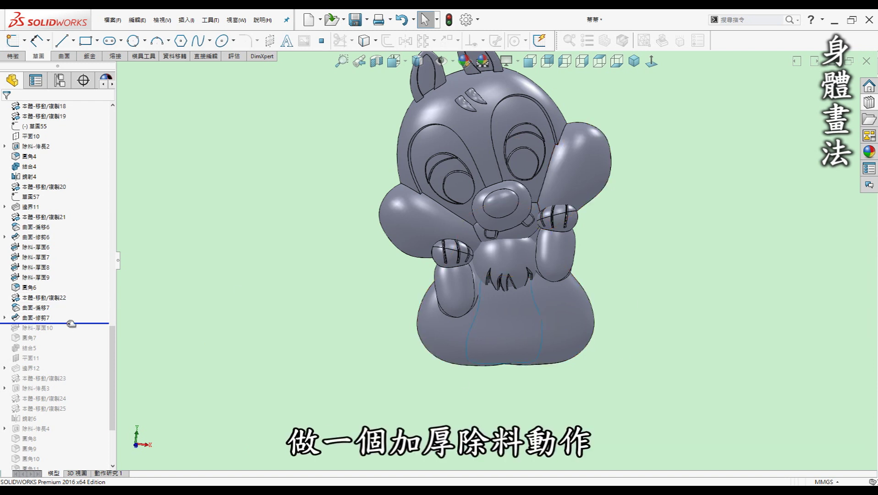
left_click_drag(72, 330, 70, 353)
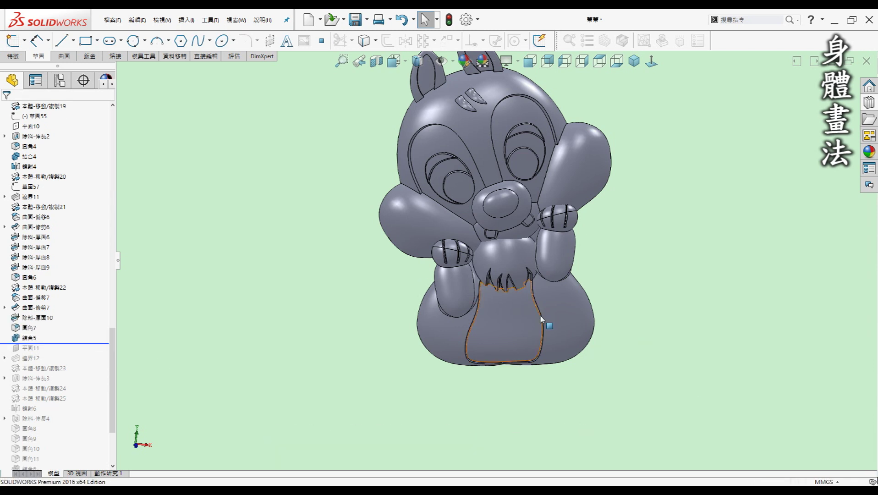
mouse_move(439, 296)
middle_mouse_down()
mouse_move(497, 270)
mouse_move(521, 247)
middle_mouse_up()
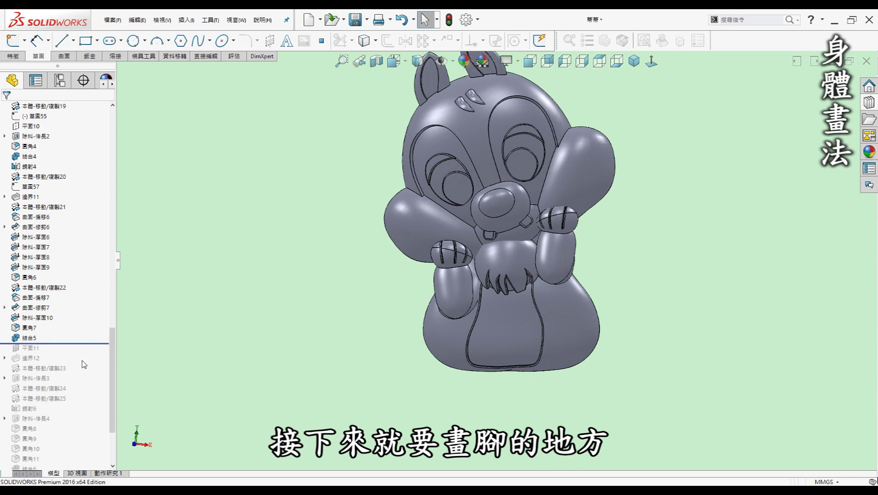
Rebuild the foot from 邊界12 with toe grooves 除料-伸長3, positioned and mirrored through 鏡射6.
left_click_drag(84, 342, 84, 364)
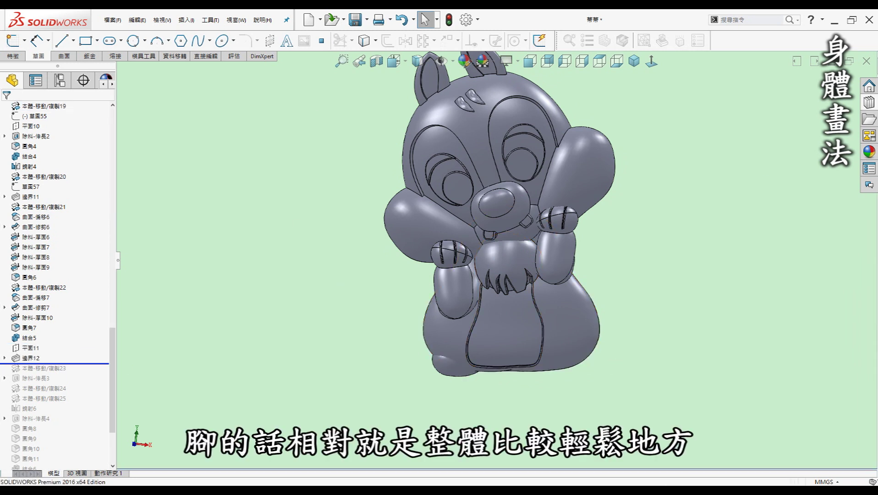
scroll(110, 365, "down", 3)
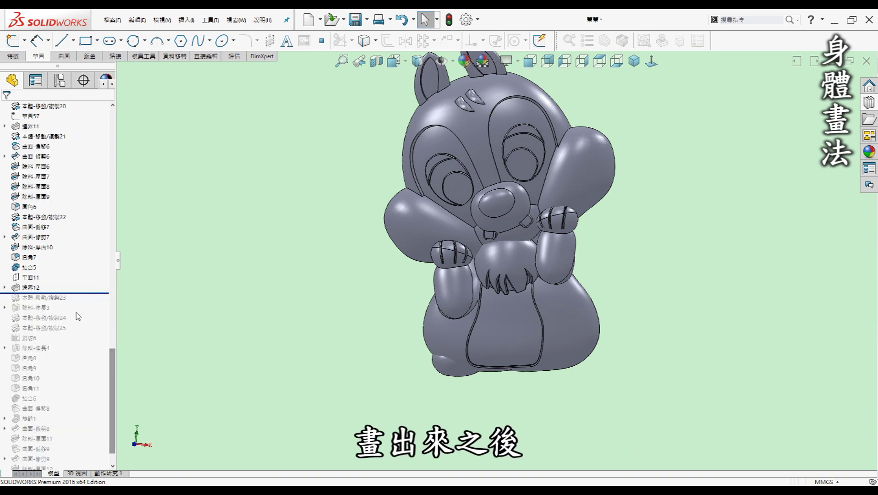
left_click_drag(83, 292, 83, 301)
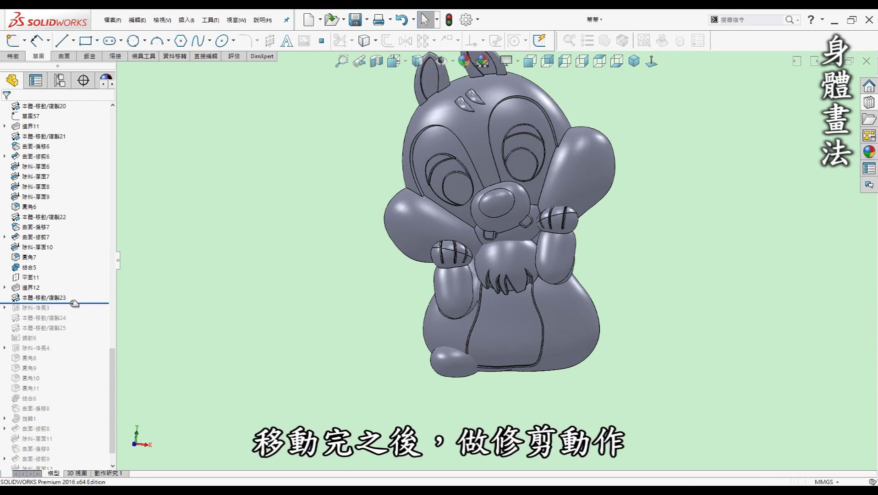
left_click_drag(73, 303, 73, 313)
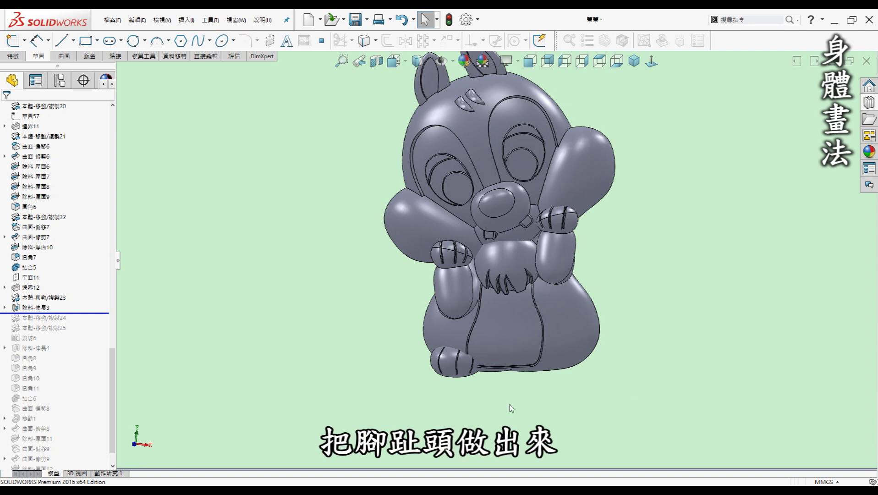
left_click_drag(88, 312, 83, 334)
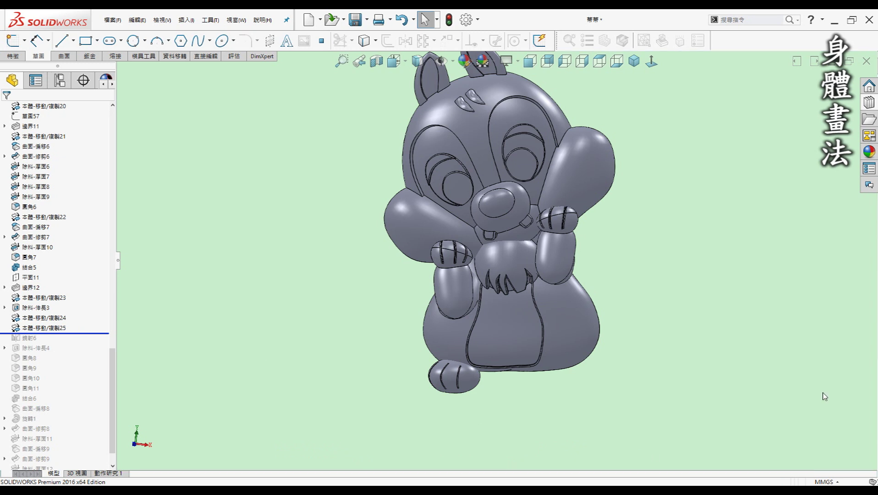
left_click_drag(86, 333, 86, 343)
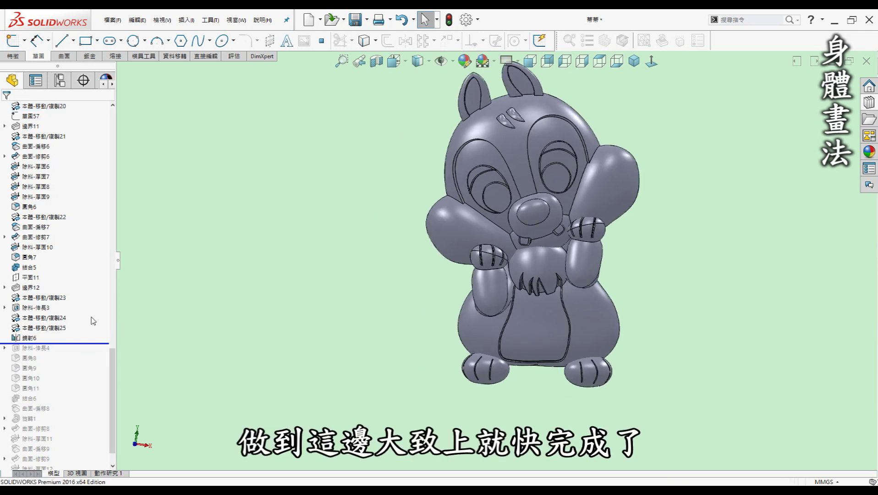
scroll(93, 321, "down", 1)
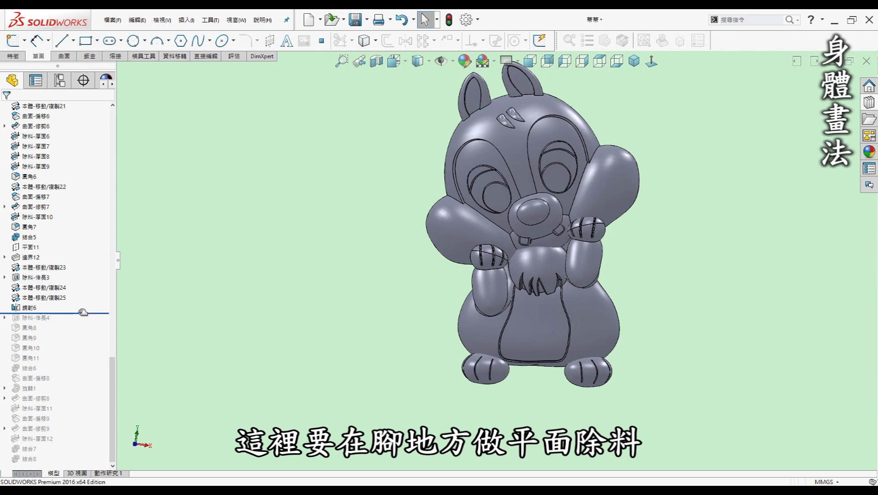
Restore the flat-bottom cut 除料-伸長4, then fillets 圓角8–圓角11 and combine 結合6.
left_click_drag(83, 312, 80, 327)
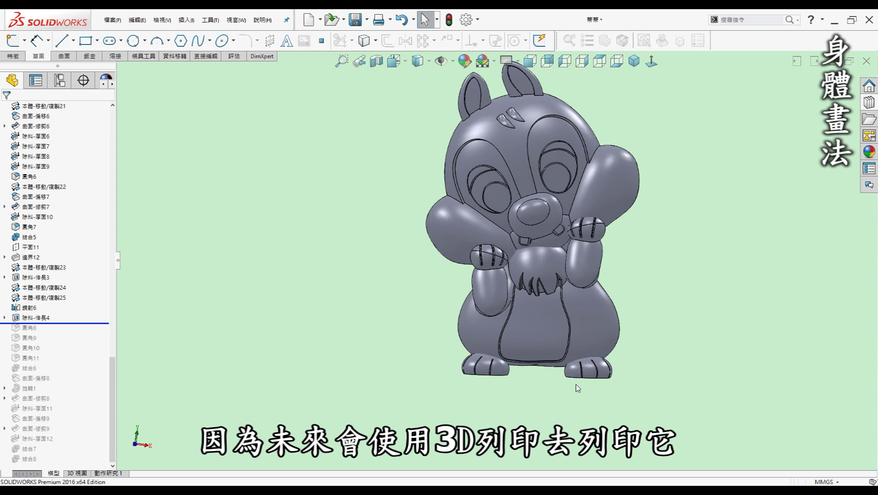
key("Up")
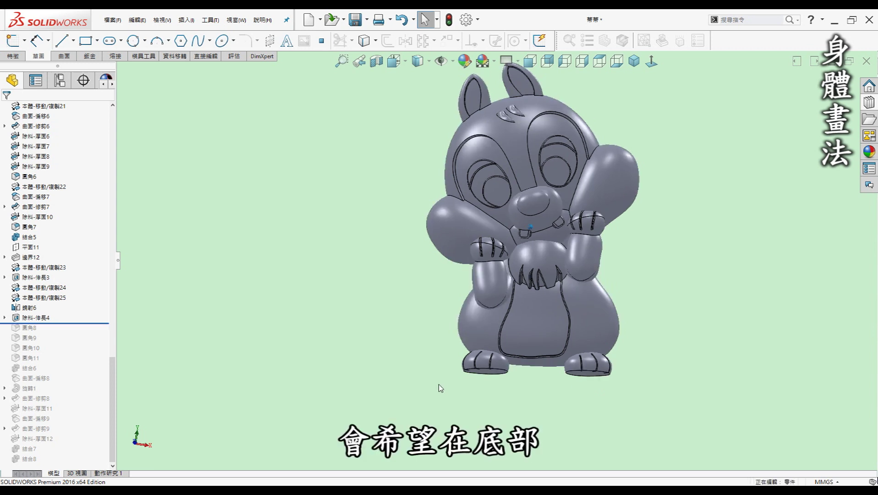
key("Down")
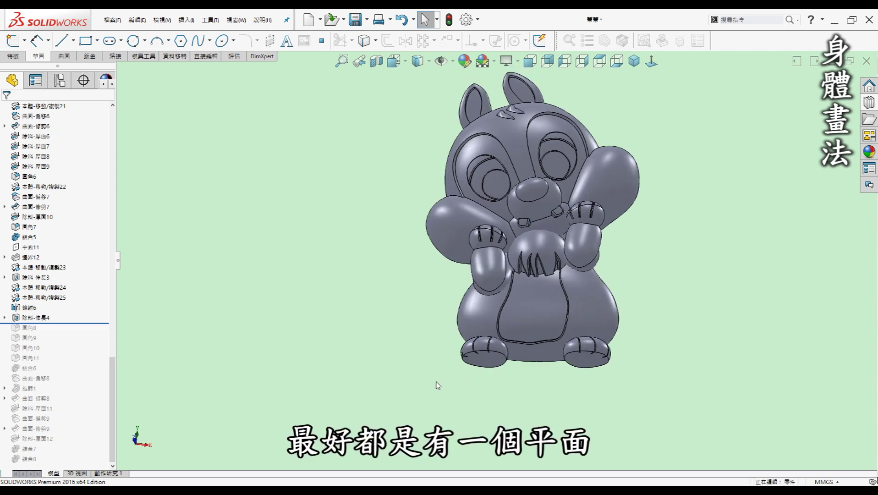
key("ctrl+1")
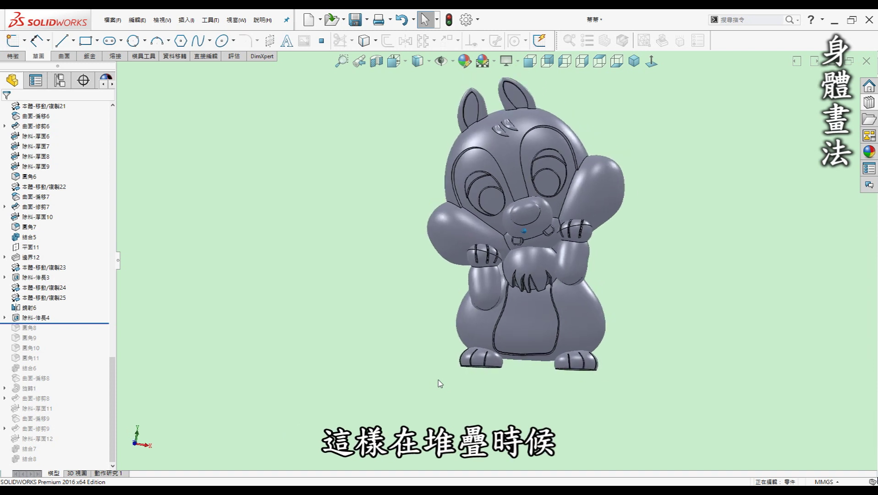
middle_click_drag(440, 384, 444, 379)
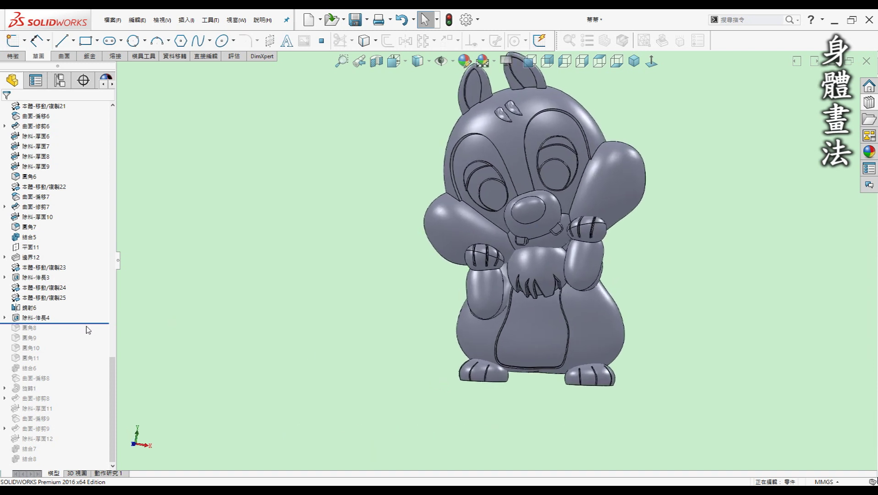
left_click_drag(92, 324, 80, 374)
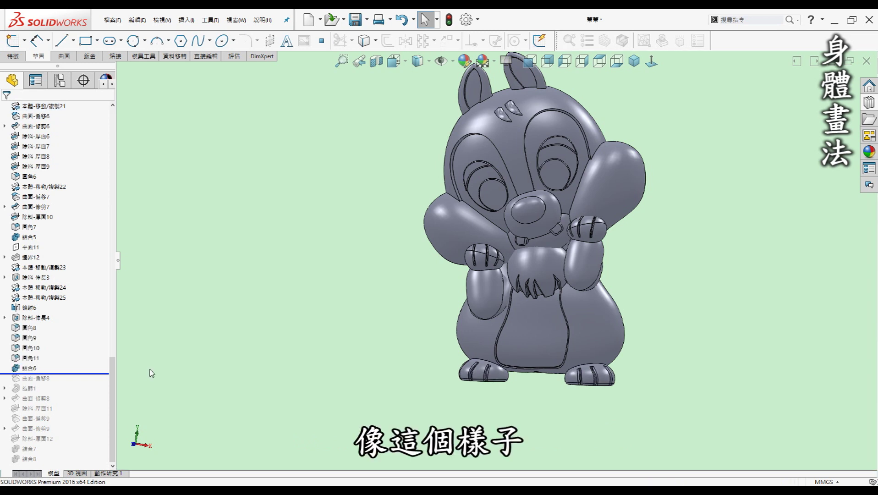
middle_click_drag(605, 336, 580, 327)
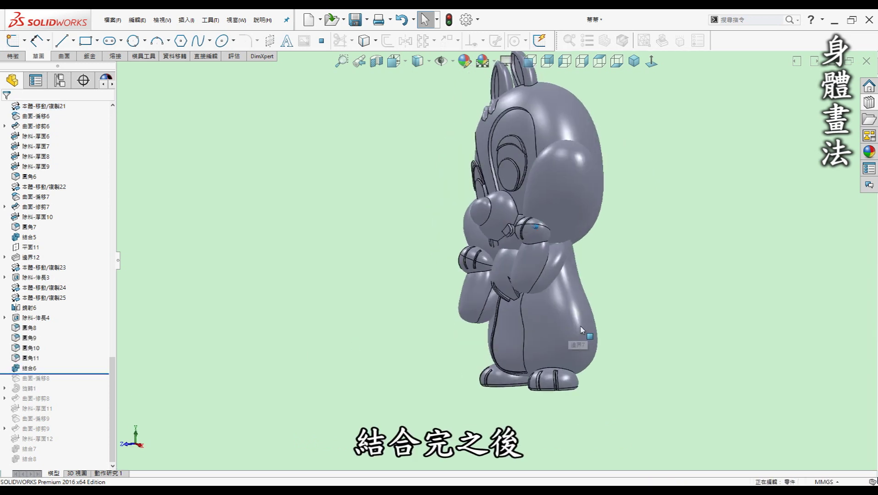
Restore back offset 曲面-偏移8, tail ball 旋轉1, trim 曲面-修剪8 and the back groove cuts.
left_click_drag(75, 372, 71, 384)
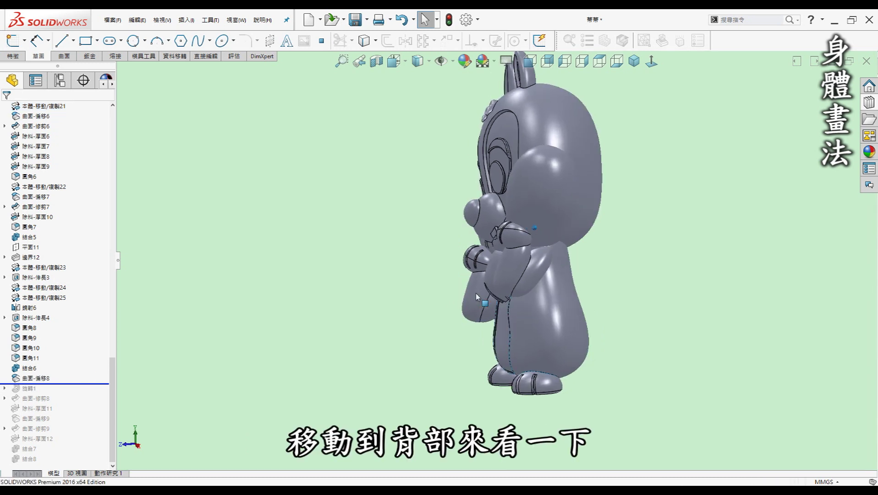
middle_click_drag(475, 293, 207, 365)
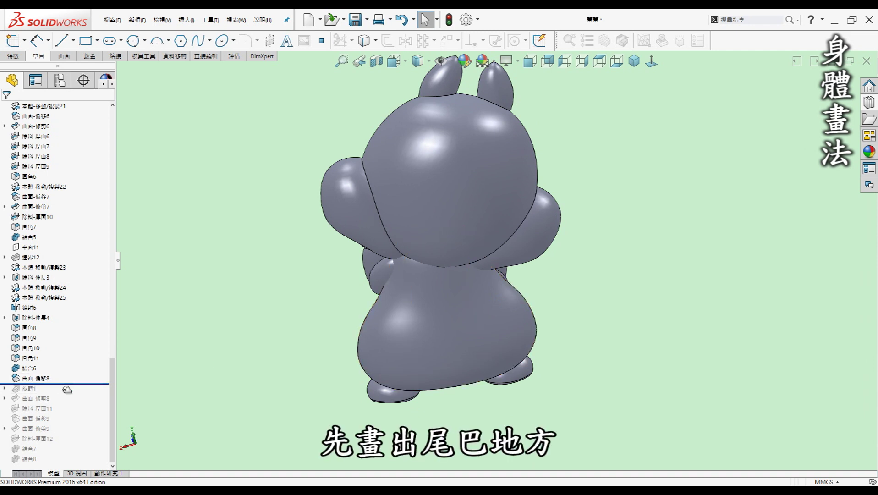
left_click_drag(64, 389, 65, 396)
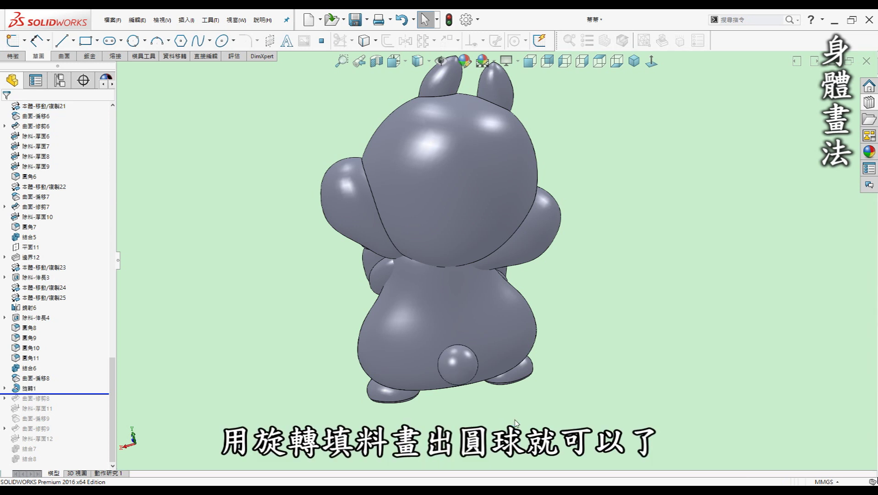
middle_click_drag(514, 422, 328, 349)
left_click_drag(78, 394, 78, 404)
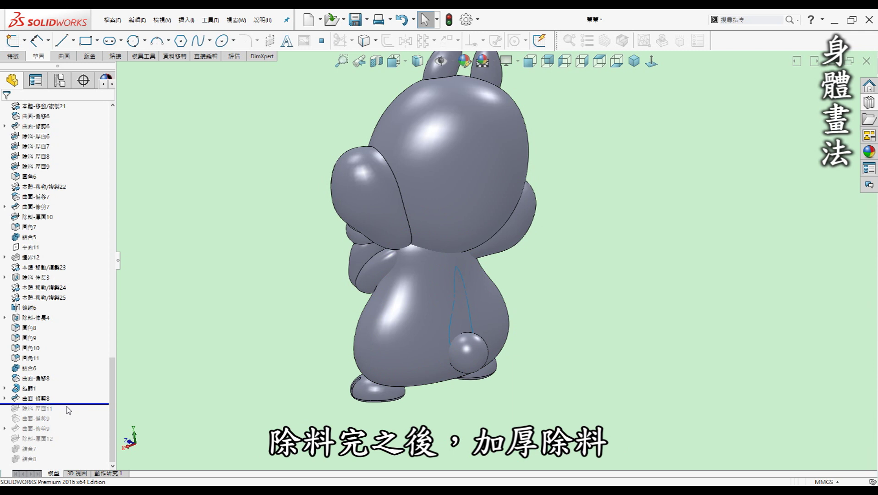
left_click_drag(67, 406, 69, 443)
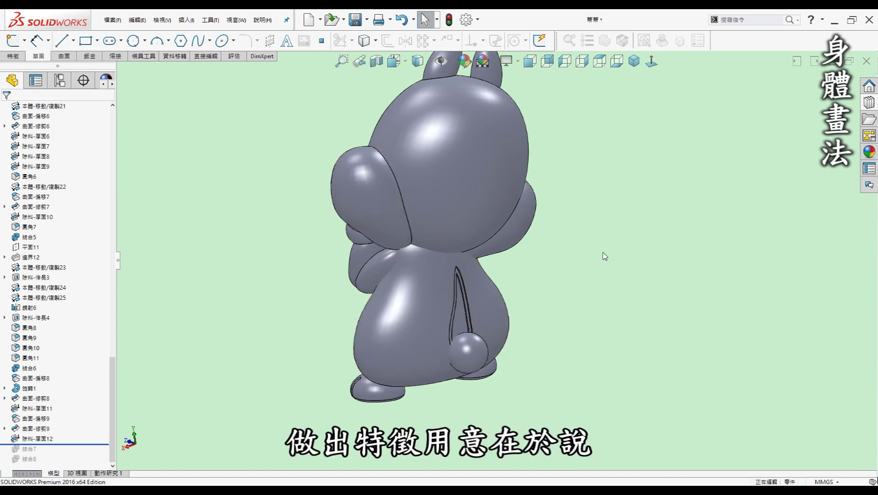
Rotate the chipmunk between side and rear views to inspect the 除料-厚面12 tail groove, then return to front view.
key("Left")
key("Left")
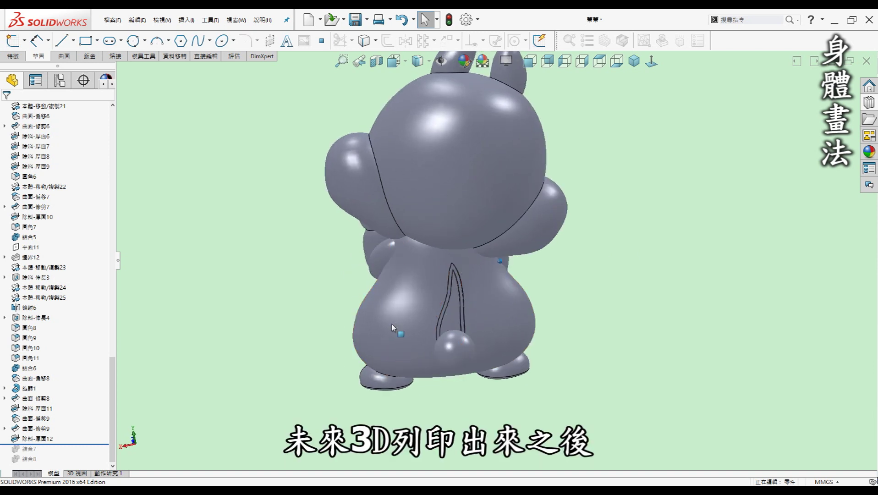
key("Left")
key("Left")
key("Left")
key("Left")
key("Left")
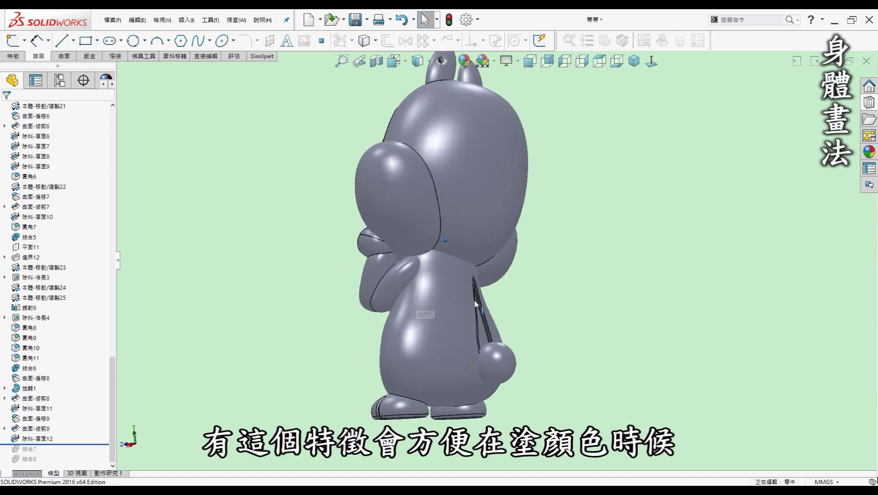
key("Right")
key("Right")
key("Right")
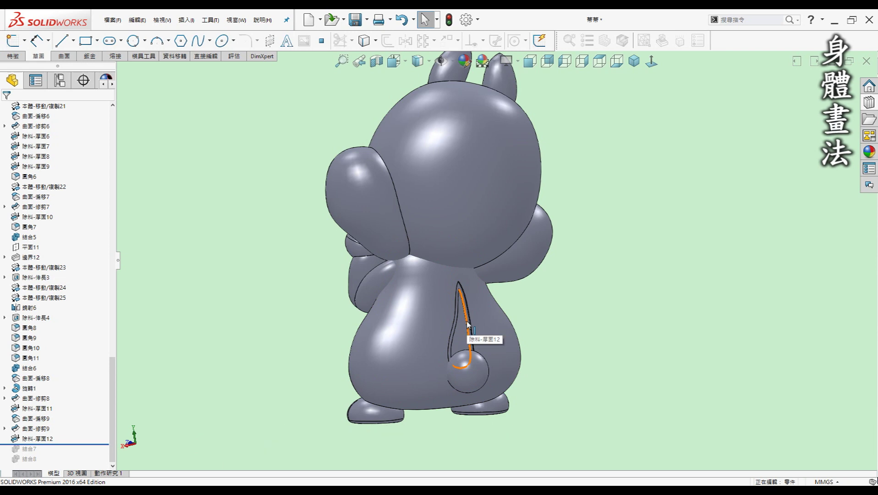
key("Right")
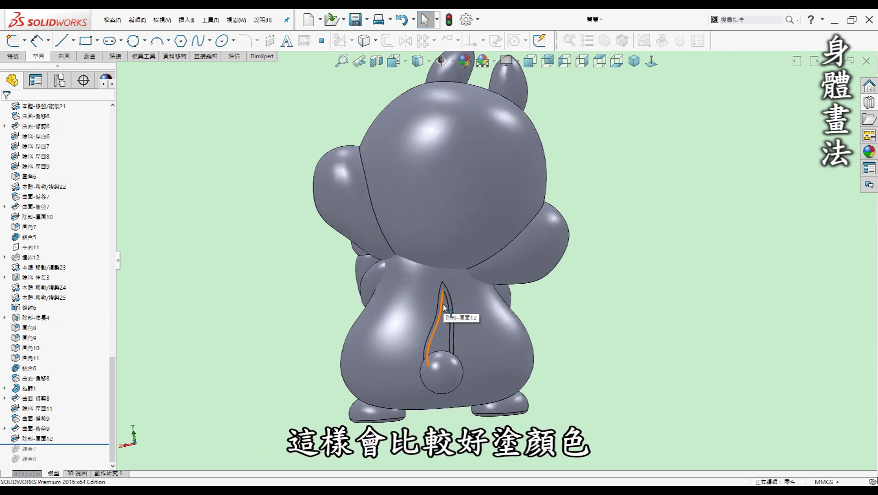
key("ctrl+1")
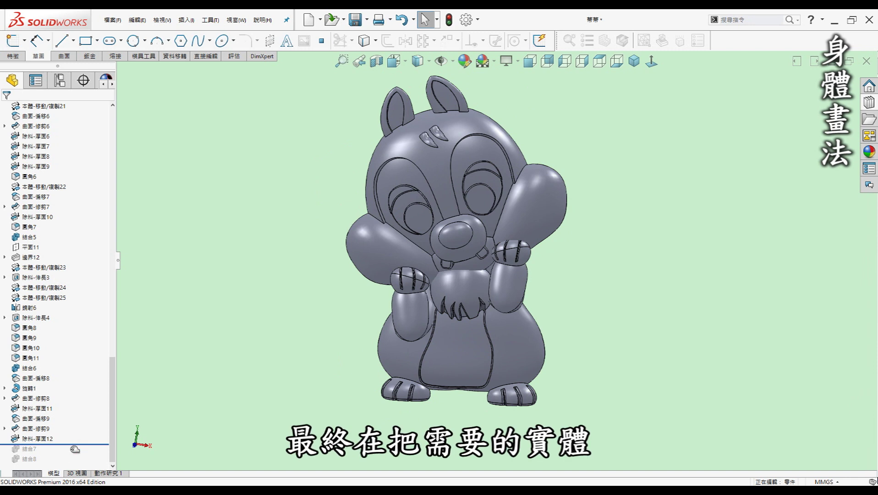
Roll the feature tree forward to the end so the fully detailed chipmunk shows, viewing it isometric then front.
left_click_drag(75, 449, 74, 464)
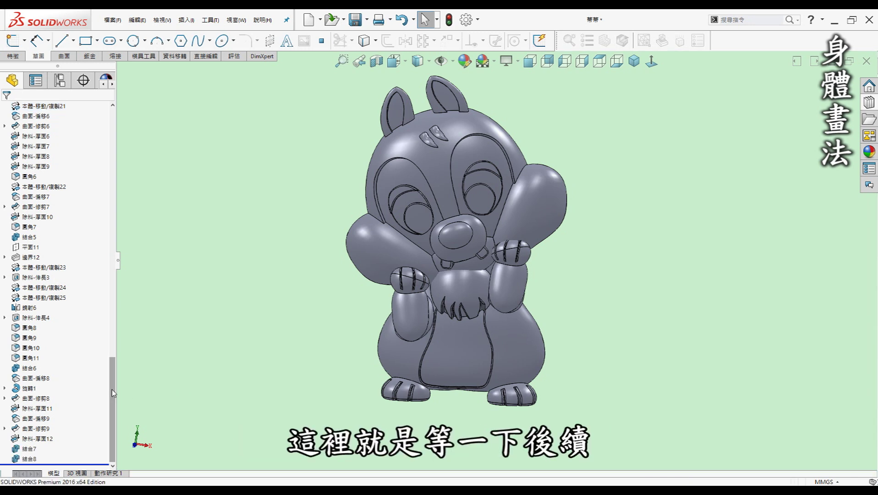
scroll(105, 299, "up", 20)
scroll(92, 110, "up", 3)
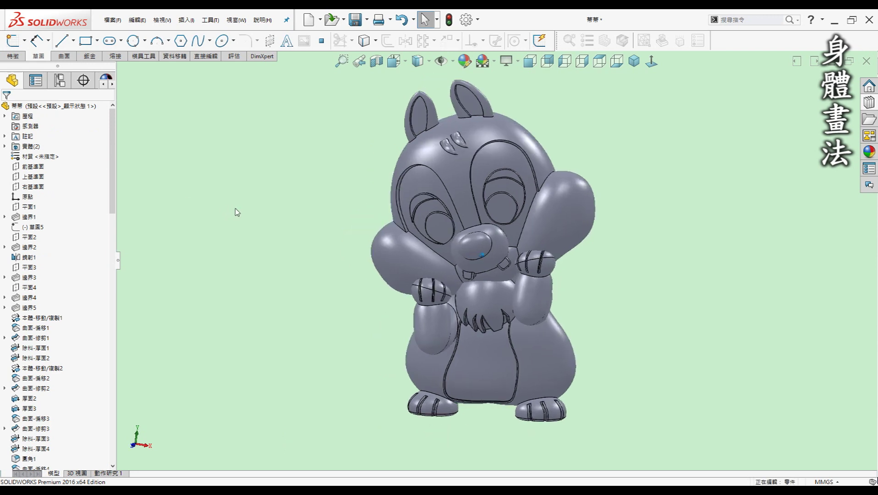
key("ctrl+7")
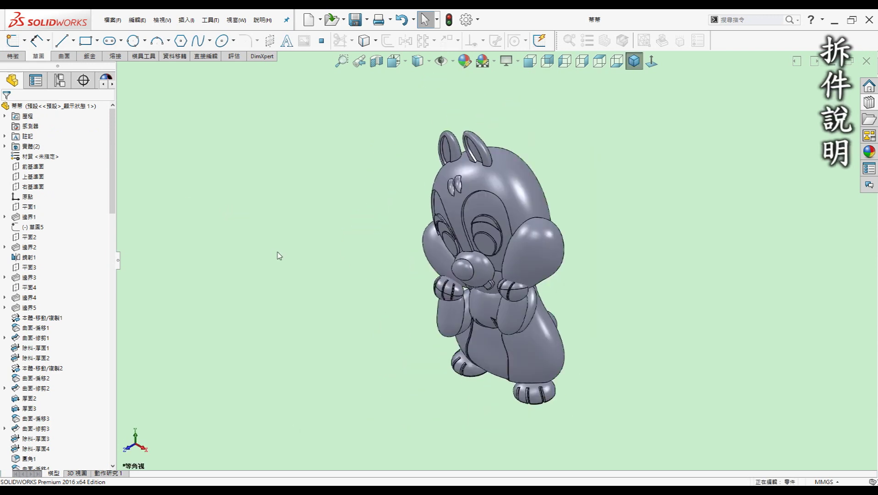
key("ctrl+1")
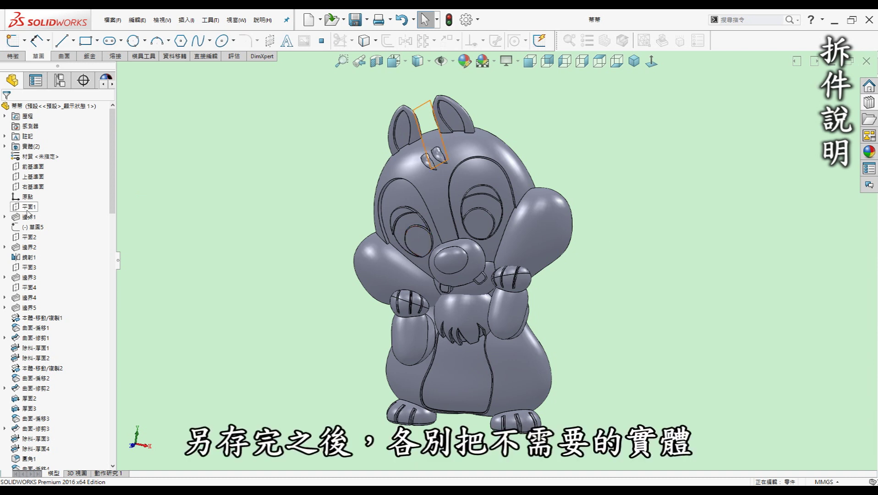
Check the part's two solid bodies, then bring up the 蒂蒂總組合 assembly.
left_click(6, 146)
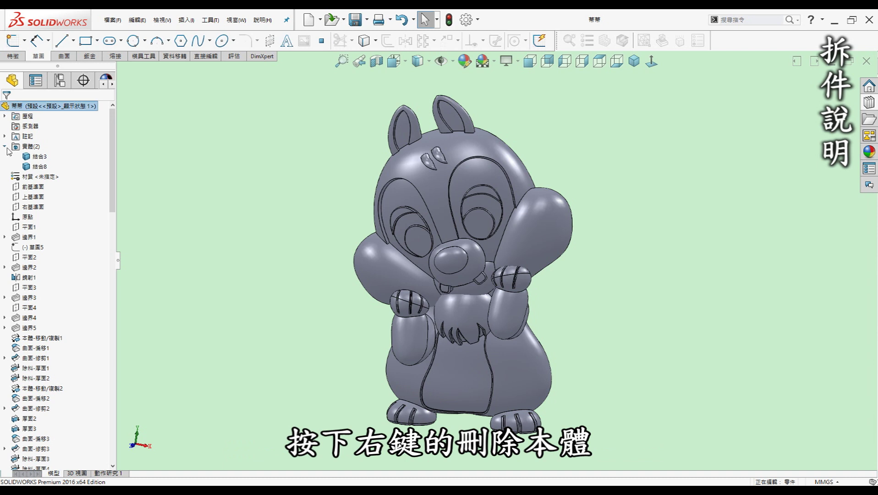
left_click(6, 147)
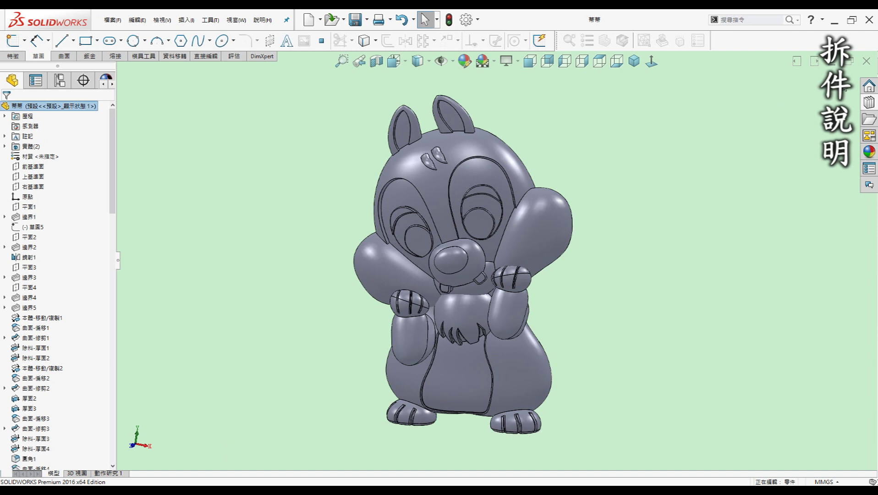
left_click(862, 64)
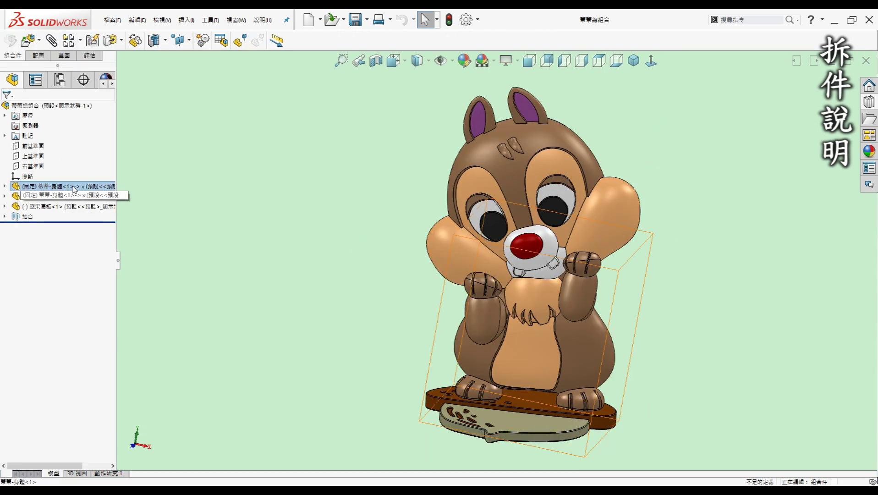
Make the 蒂蒂-身體 body component transparent.
left_click(103, 185)
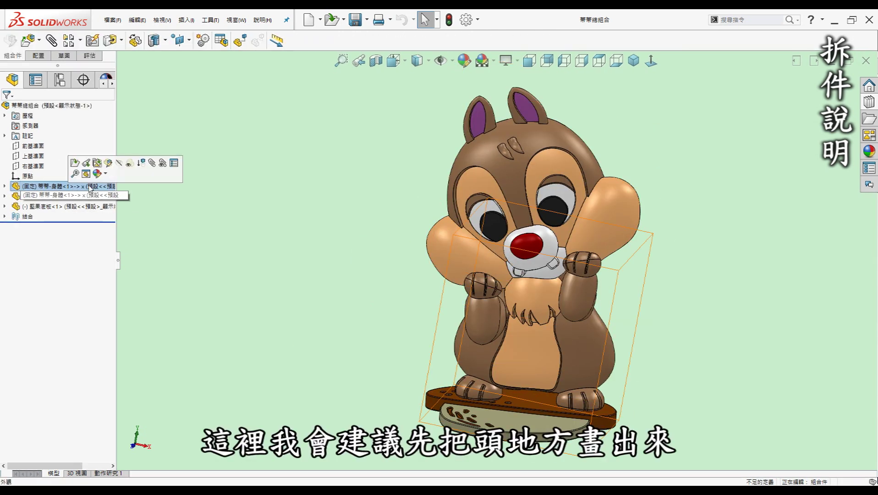
left_click(131, 163)
left_click(341, 229)
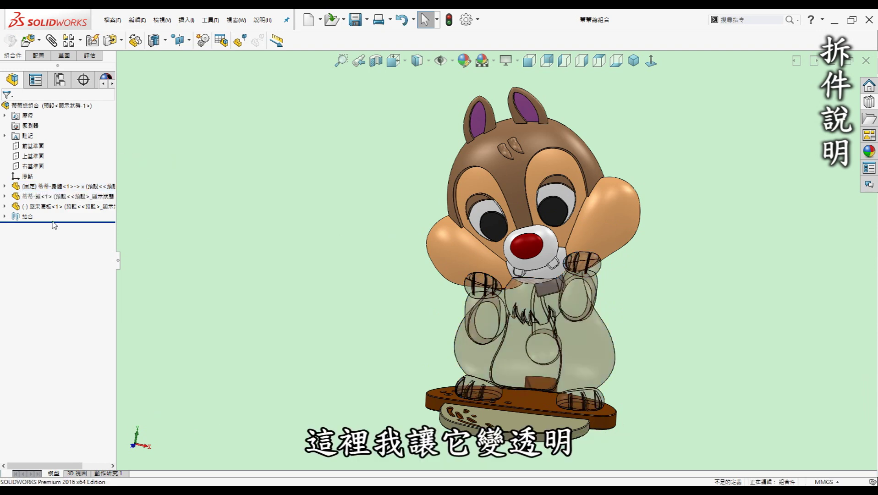
Zoom in on the grey square peg joining head to body beneath the nose.
scroll(540, 293, "down", 2)
scroll(540, 296, "down", 2)
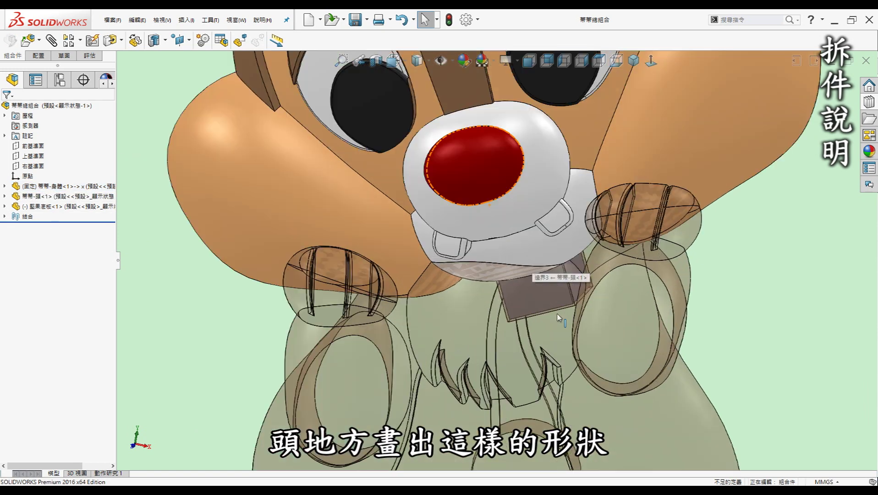
scroll(540, 302, "down", 2)
scroll(539, 299, "down", 2)
scroll(538, 299, "down", 1)
scroll(545, 295, "down", 2)
scroll(544, 293, "down", 1)
scroll(544, 293, "up", 1)
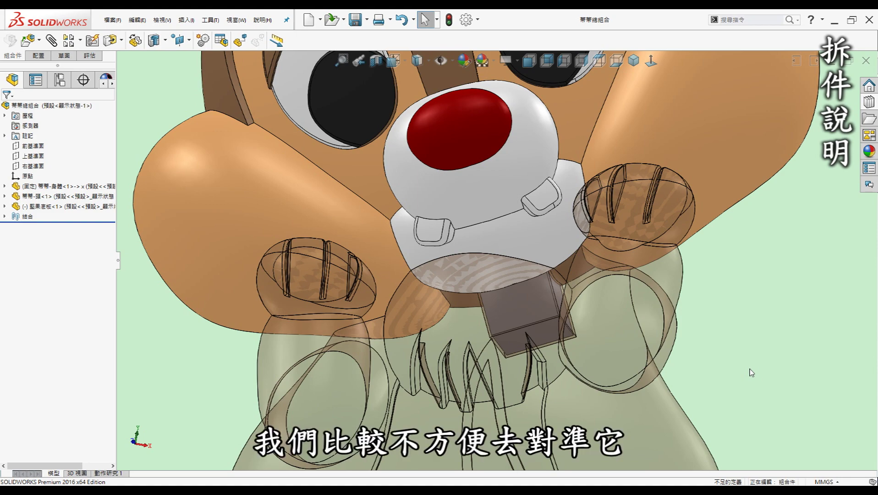
scroll(756, 366, "up", 4)
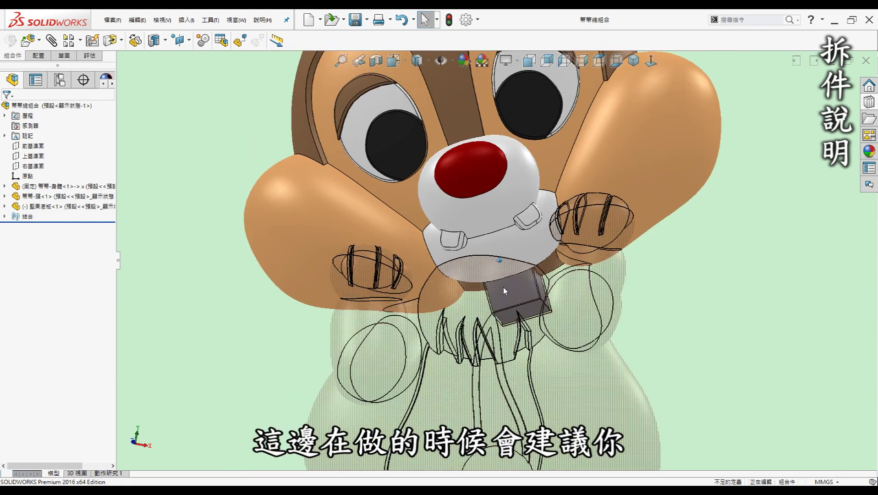
scroll(497, 277, "down", 5)
scroll(497, 277, "down", 3)
scroll(497, 277, "down", 2)
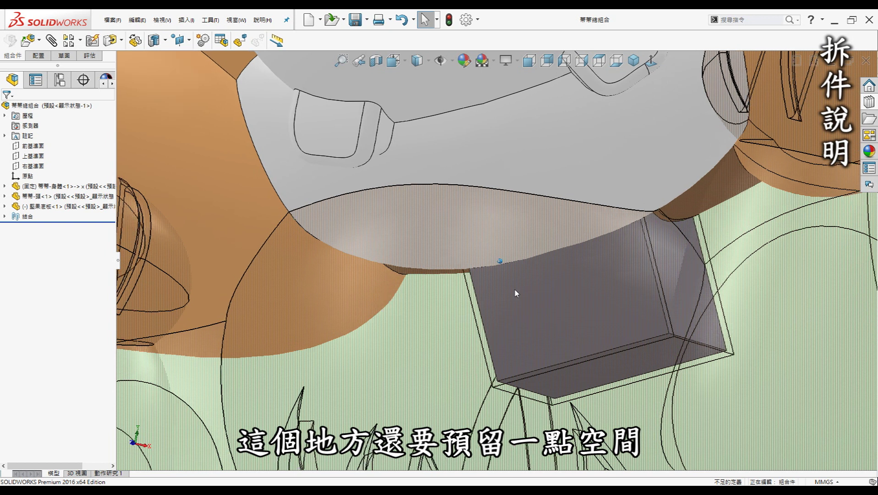
scroll(516, 287, "down", 1)
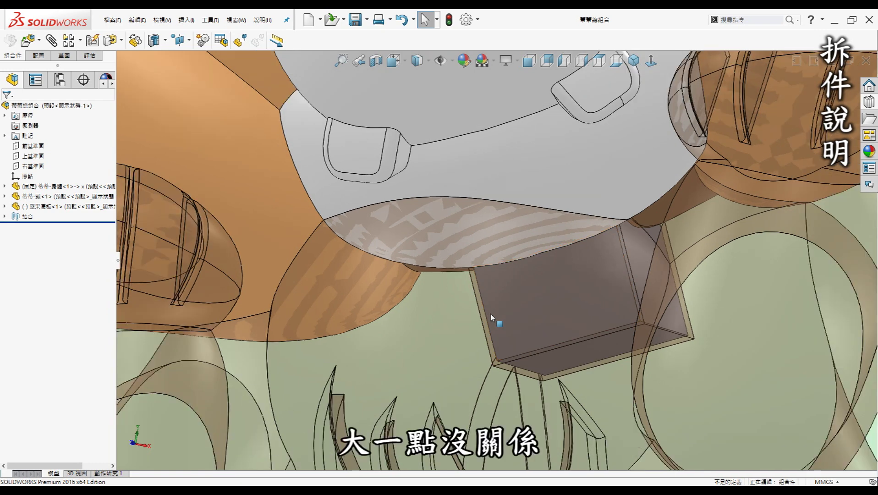
scroll(490, 314, "up", 1)
scroll(490, 313, "up", 2)
scroll(490, 314, "up", 2)
scroll(490, 313, "up", 1)
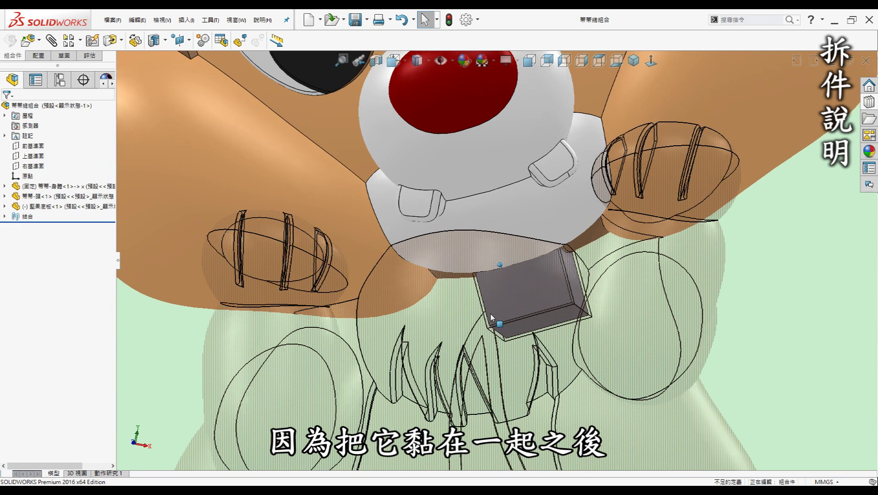
scroll(490, 314, "up", 1)
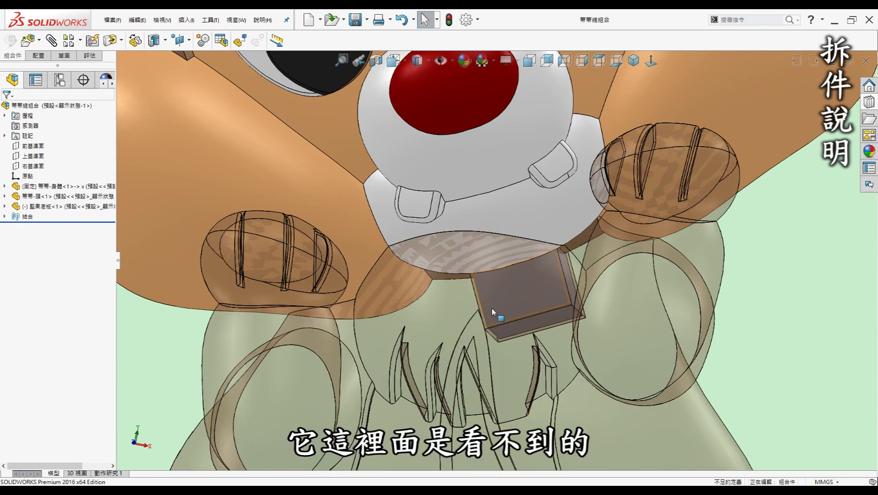
scroll(491, 308, "up", 2)
scroll(501, 296, "up", 2)
scroll(501, 297, "up", 2)
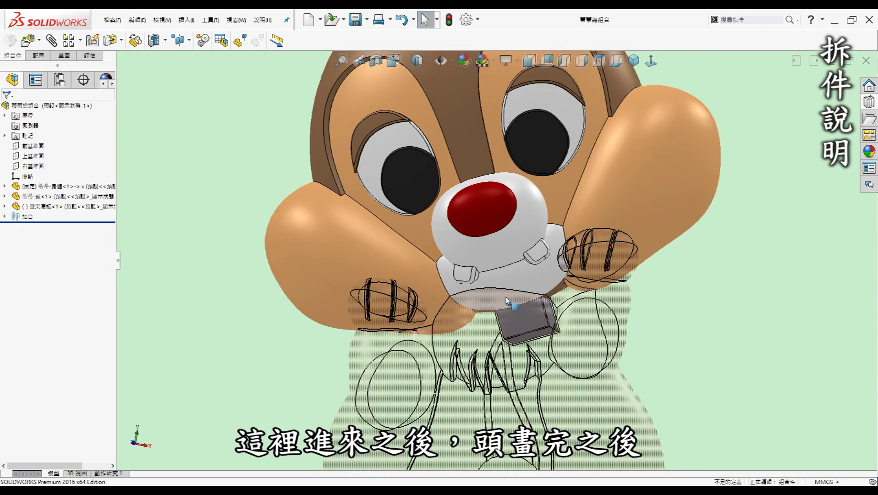
scroll(528, 299, "up", 2)
scroll(528, 298, "up", 1)
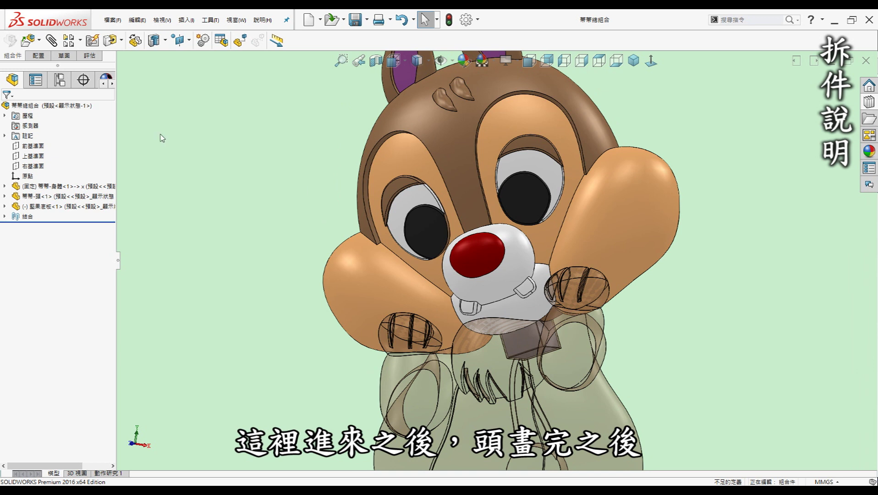
left_click(499, 414)
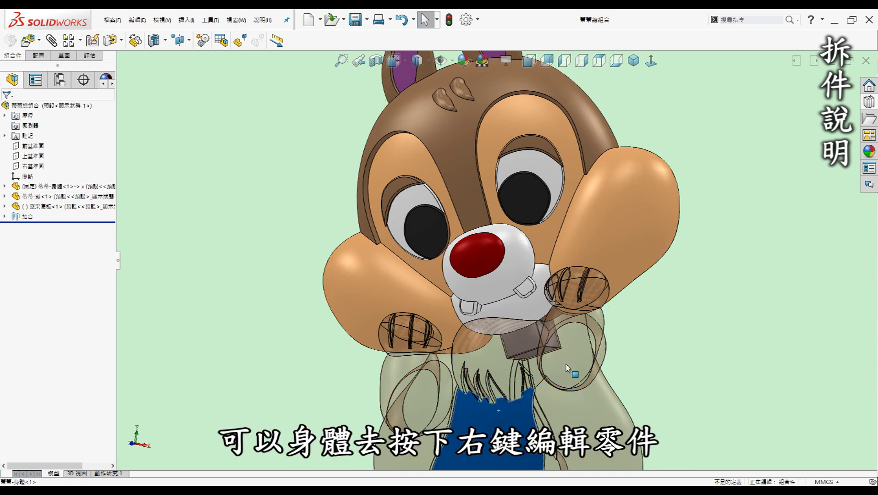
right_click(562, 352)
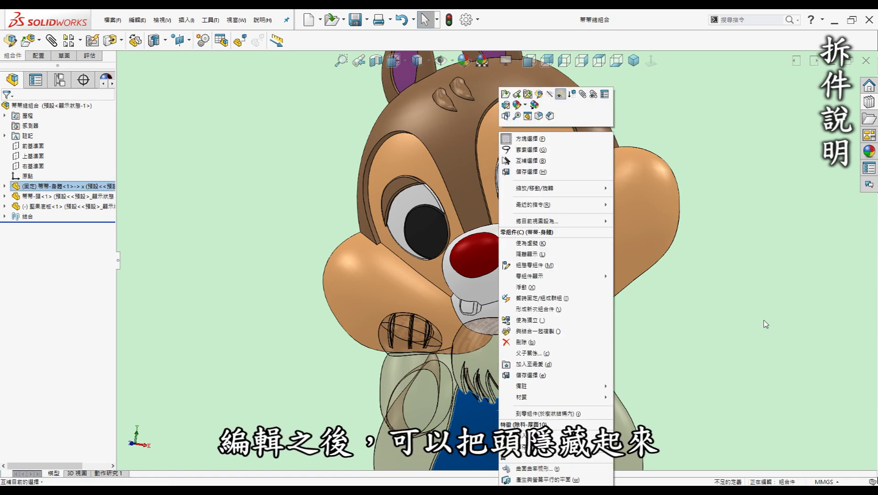
left_click(793, 330)
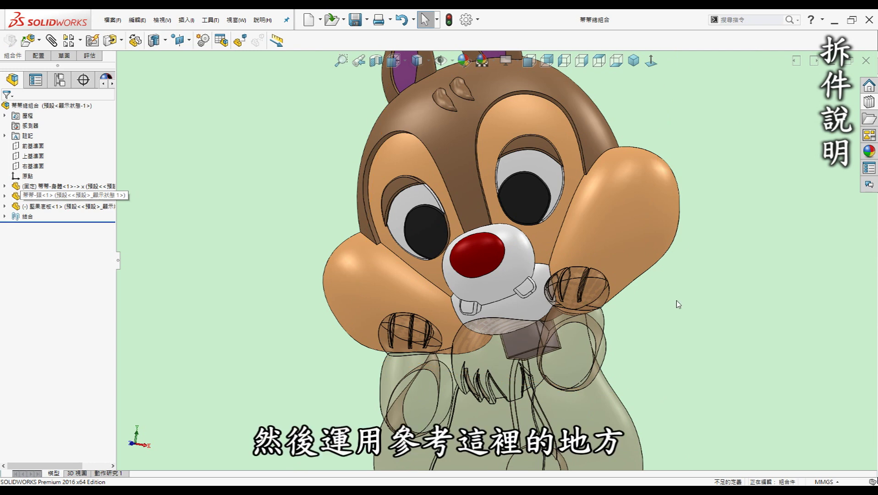
scroll(537, 340, "down", 3)
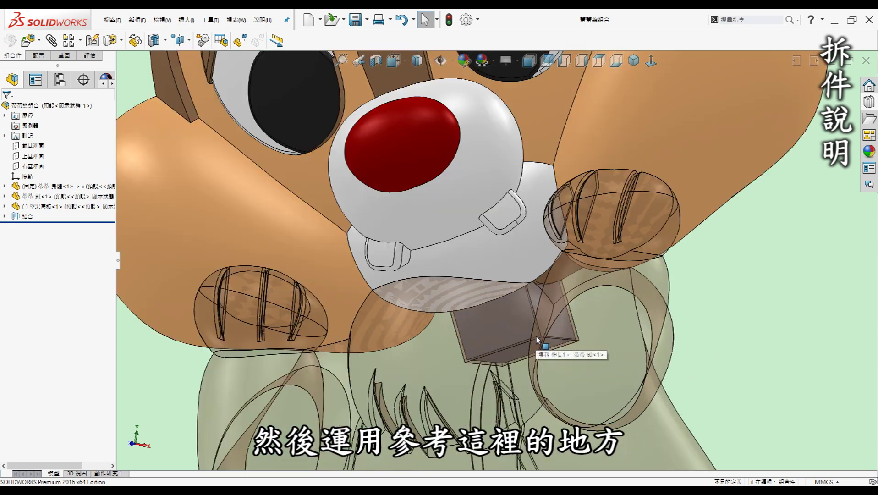
scroll(537, 336, "down", 3)
scroll(500, 313, "down", 3)
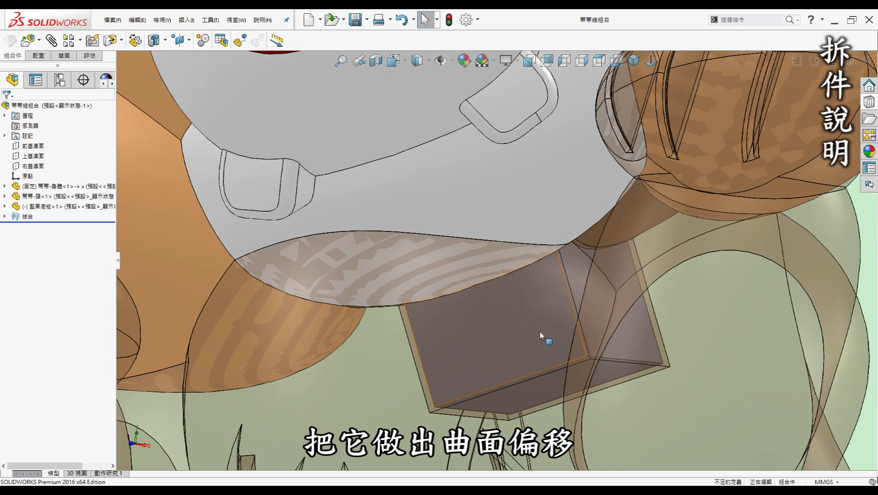
scroll(552, 329, "up", 3)
scroll(562, 304, "up", 3)
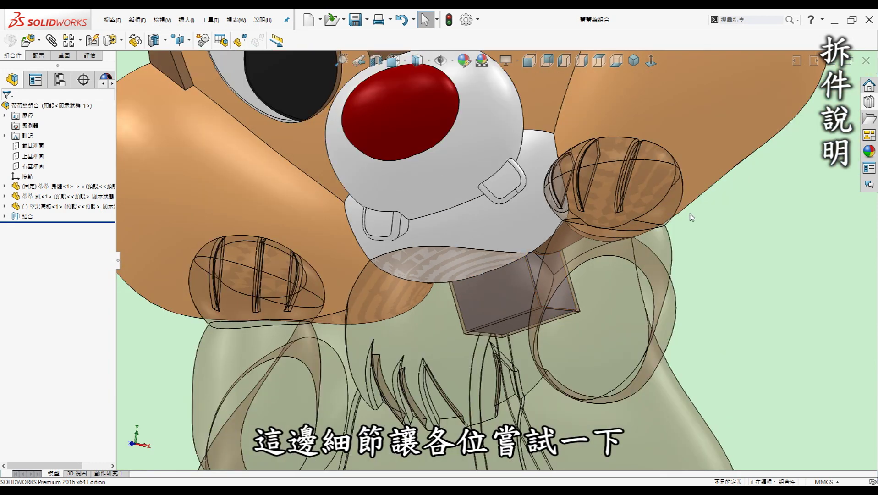
scroll(371, 290, "up", 3)
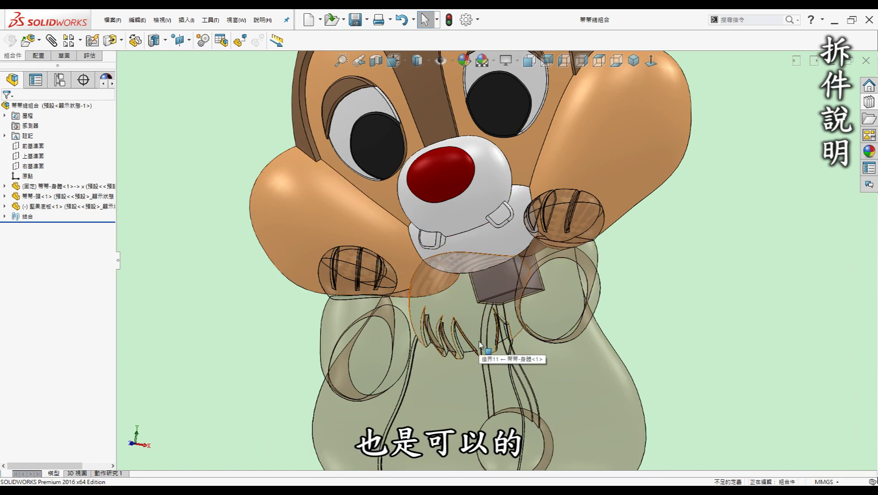
scroll(480, 339, "up", 3)
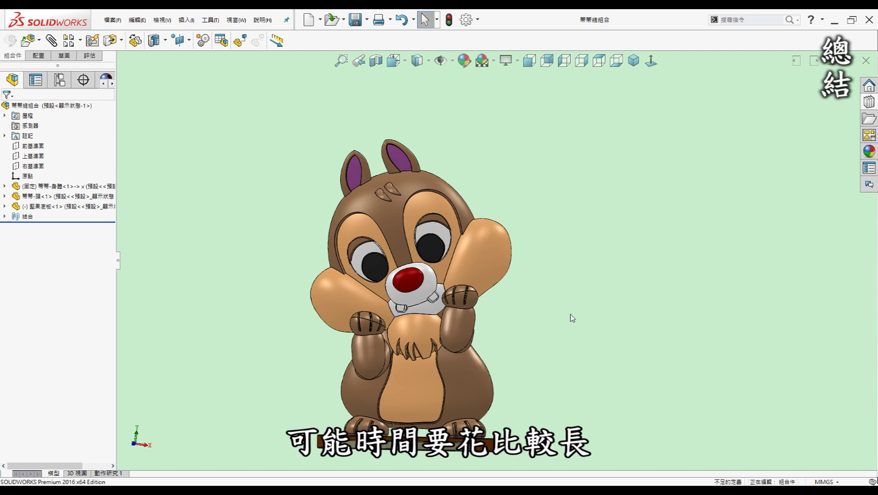
middle_click_drag(572, 319, 562, 314)
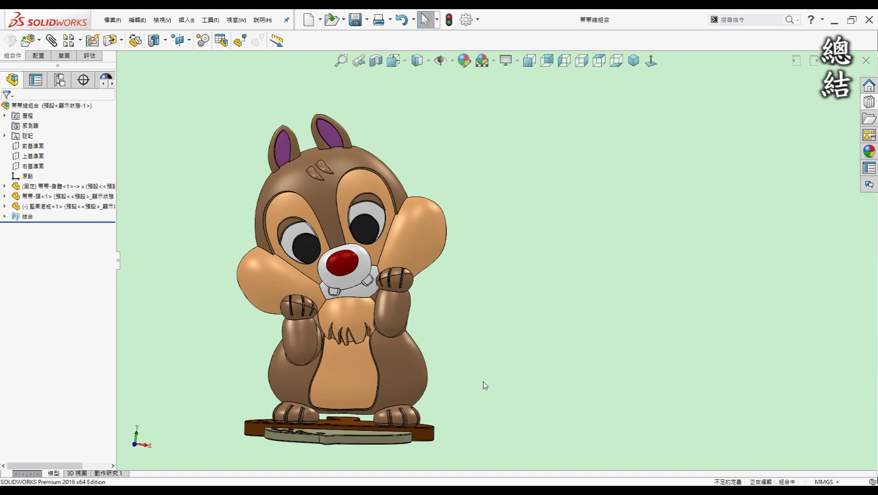
middle_click_drag(483, 381, 476, 378)
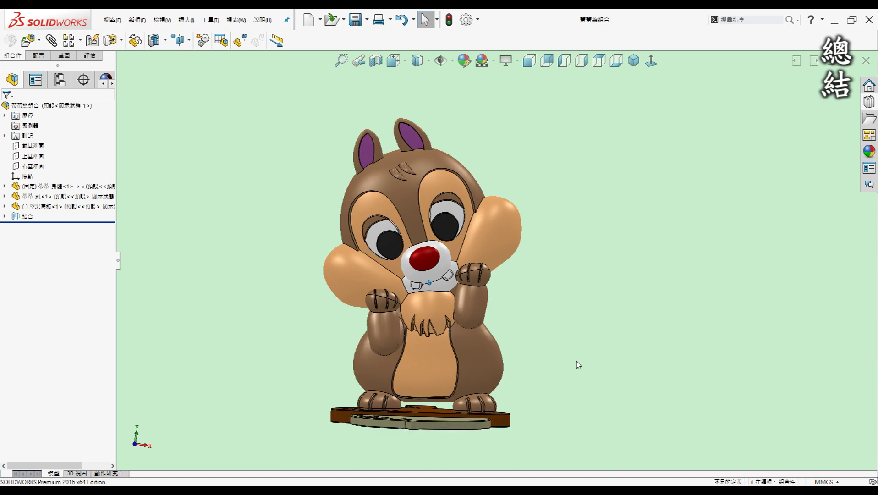